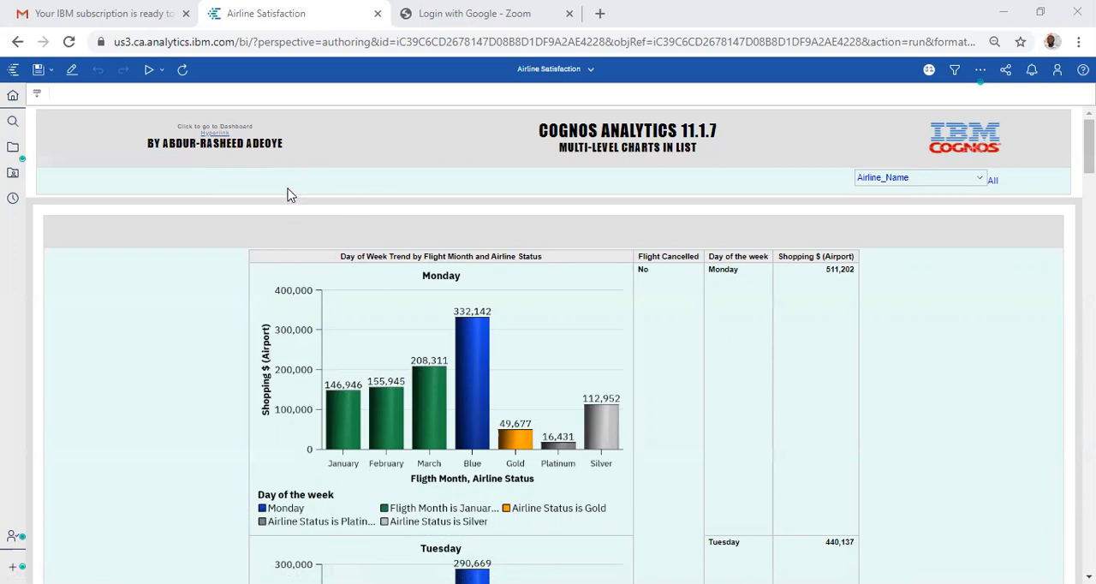
Step: Switch to the new report and delete the Shopping $ (Airport) column from its list
click(556, 75)
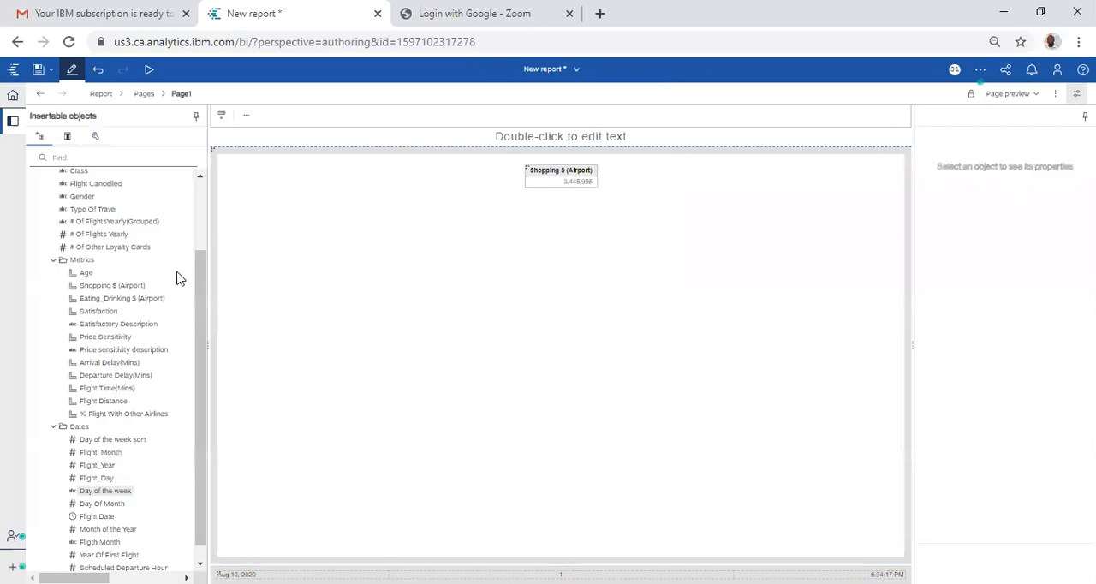
click(529, 170)
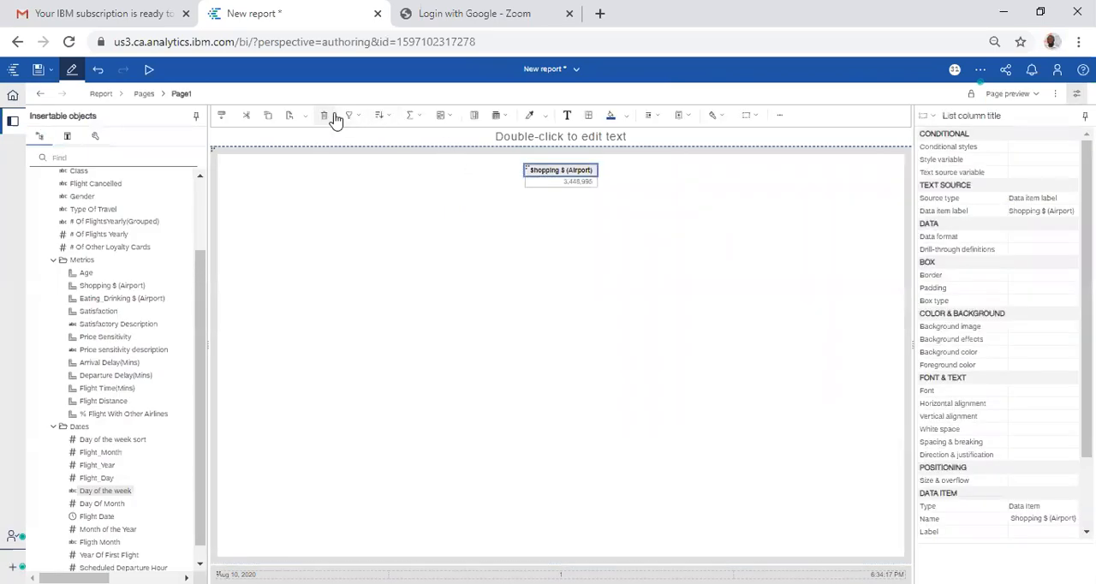
click(479, 188)
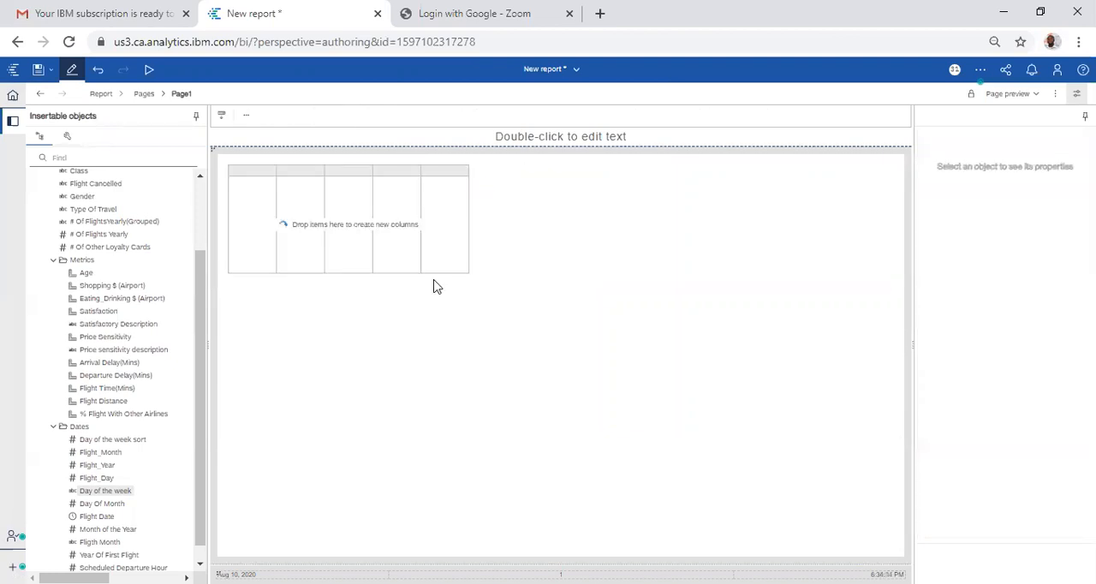
Step: Add Flight Cancelled, Day of the week and Shopping $ (Airport) as columns of the empty list
click(257, 216)
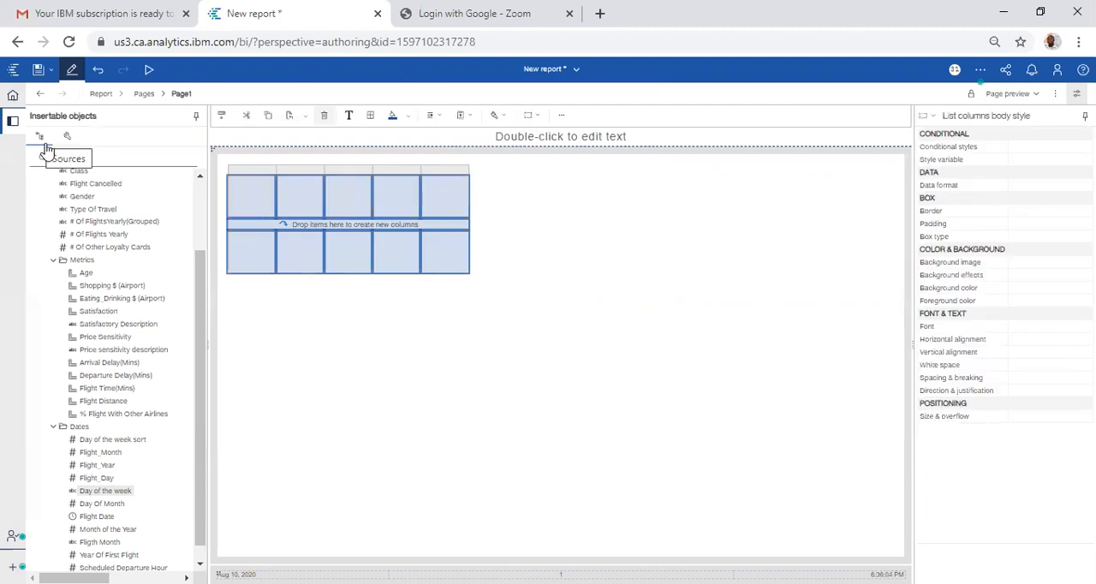
click(54, 259)
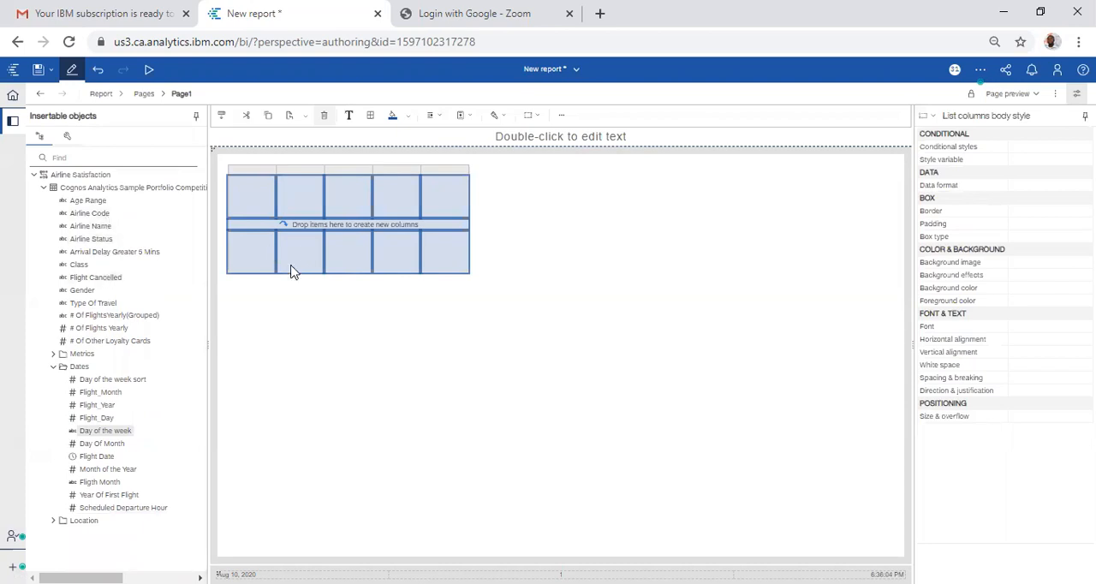
drag(92, 283, 266, 234)
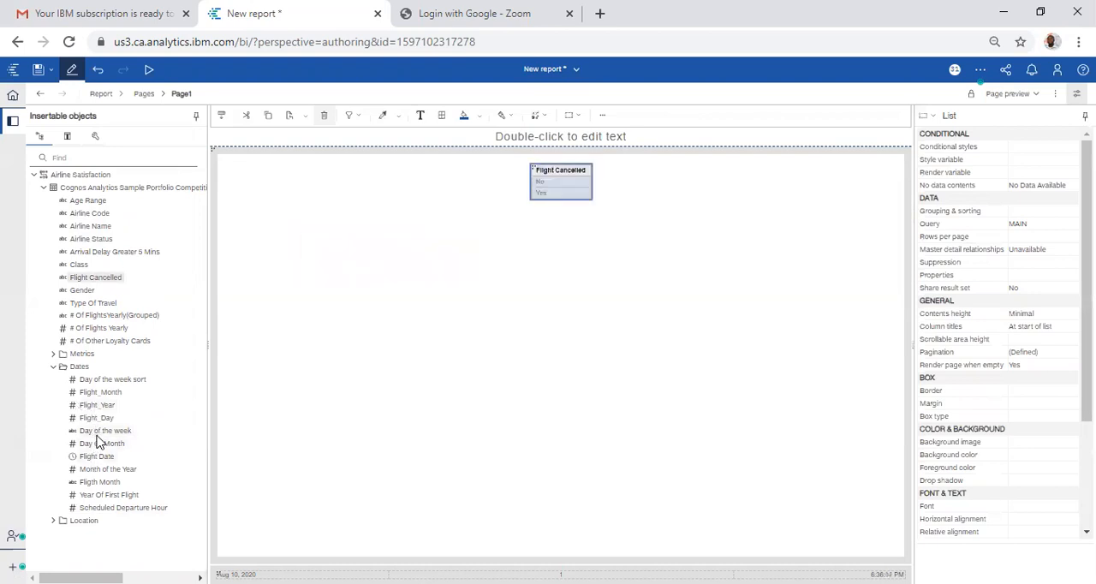
drag(99, 435, 582, 197)
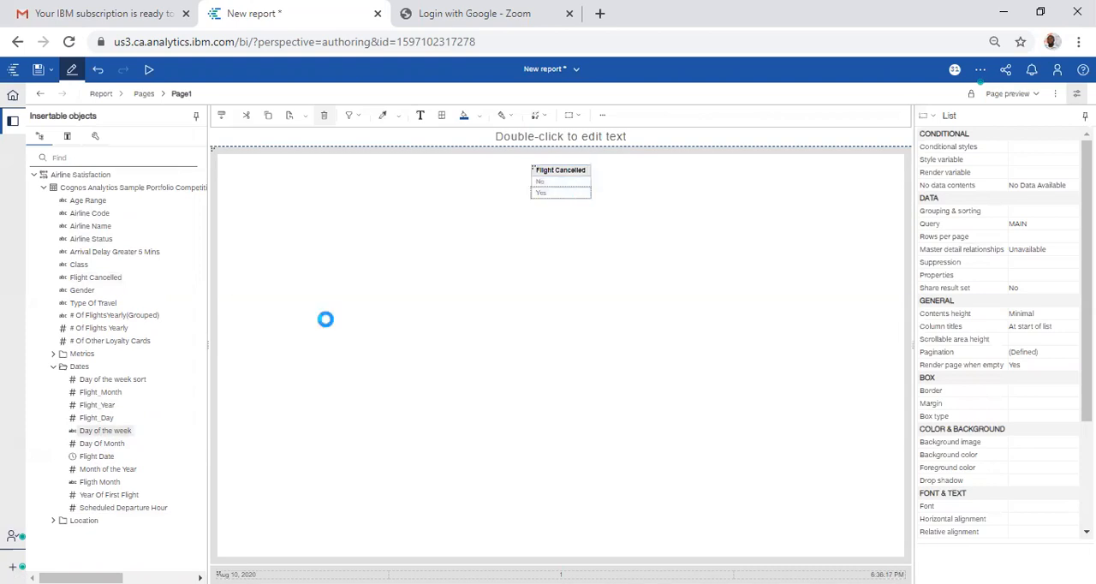
click(53, 355)
drag(100, 382, 613, 215)
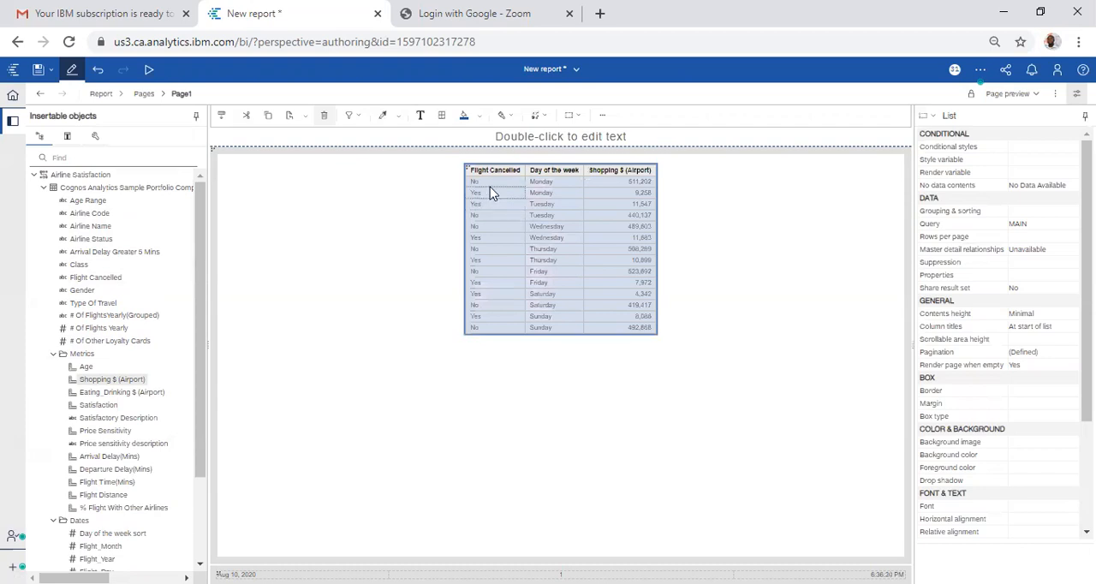
Step: Group the list by the Flight Cancelled column
click(491, 192)
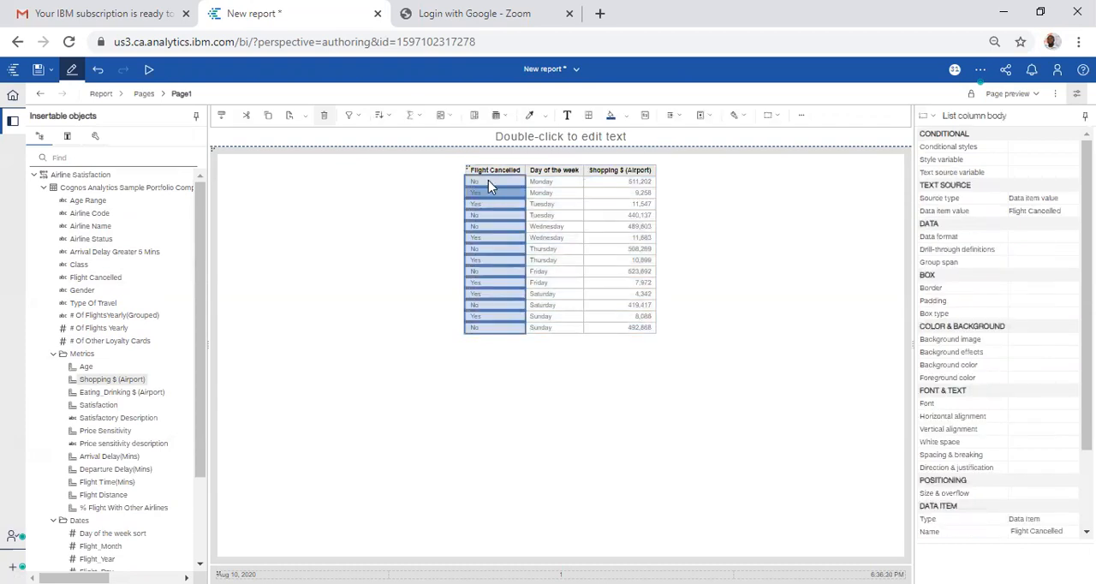
click(473, 116)
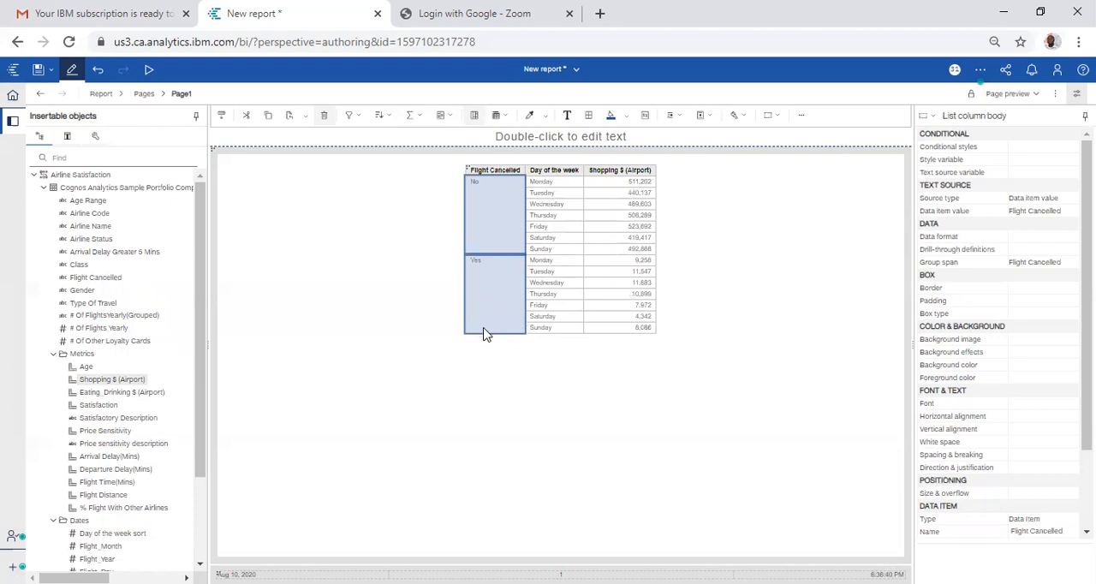
click(469, 173)
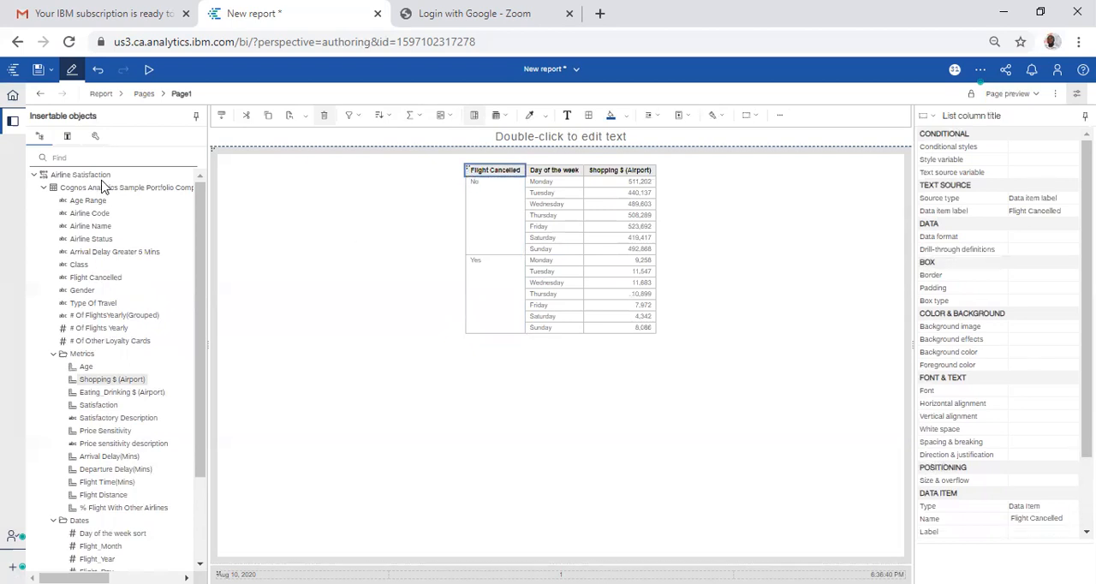
Step: Insert a text item reading TET as a new column before Flight Cancelled
click(91, 138)
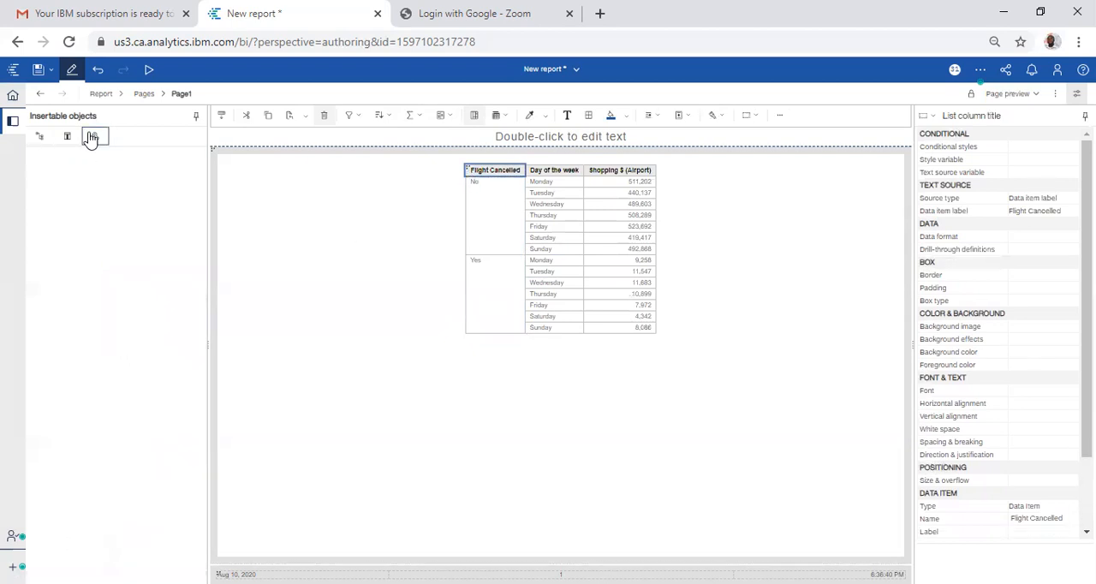
drag(69, 192, 477, 230)
drag(407, 240, 473, 237)
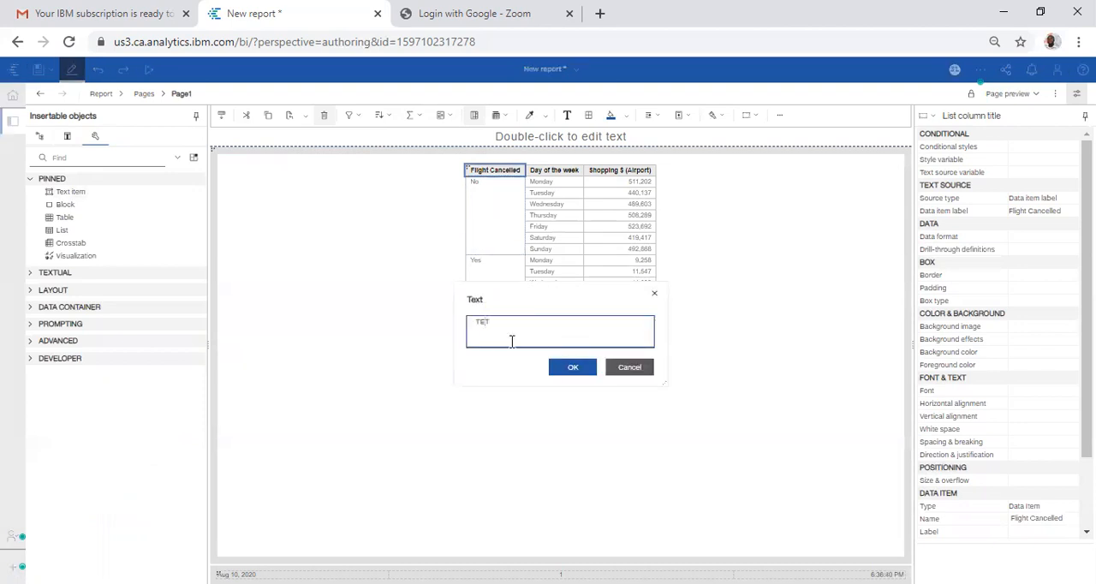
key(Return)
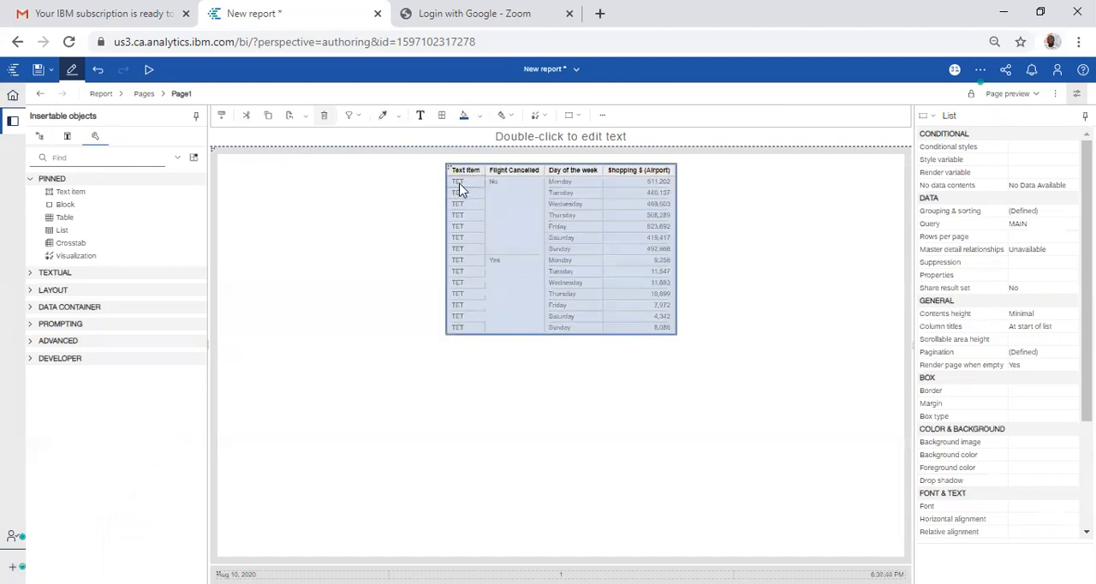
Step: Unlock the page objects and delete the TET text from the body of the list's first column
click(460, 189)
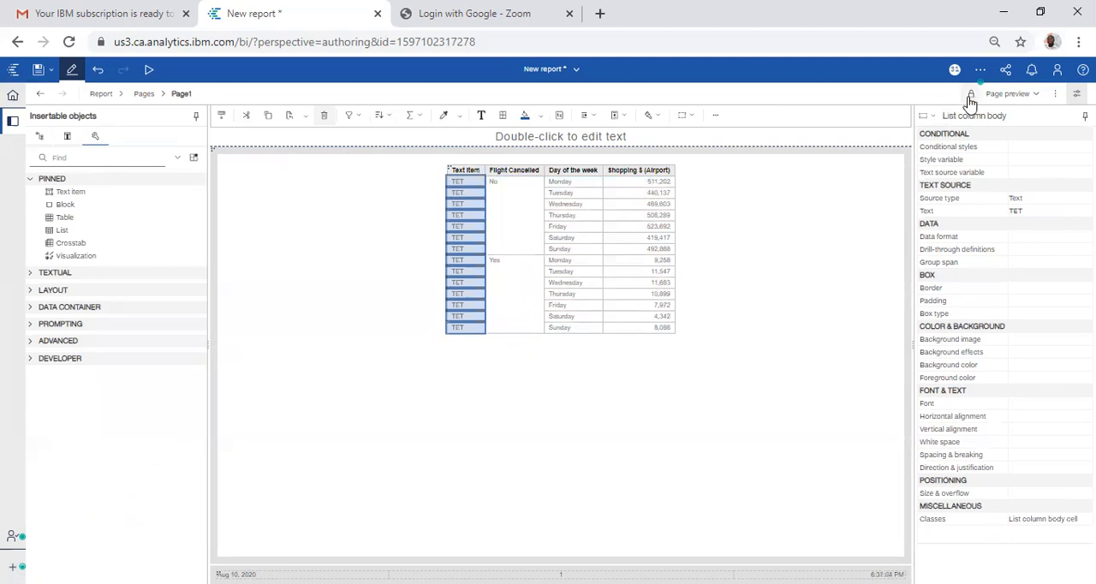
click(456, 187)
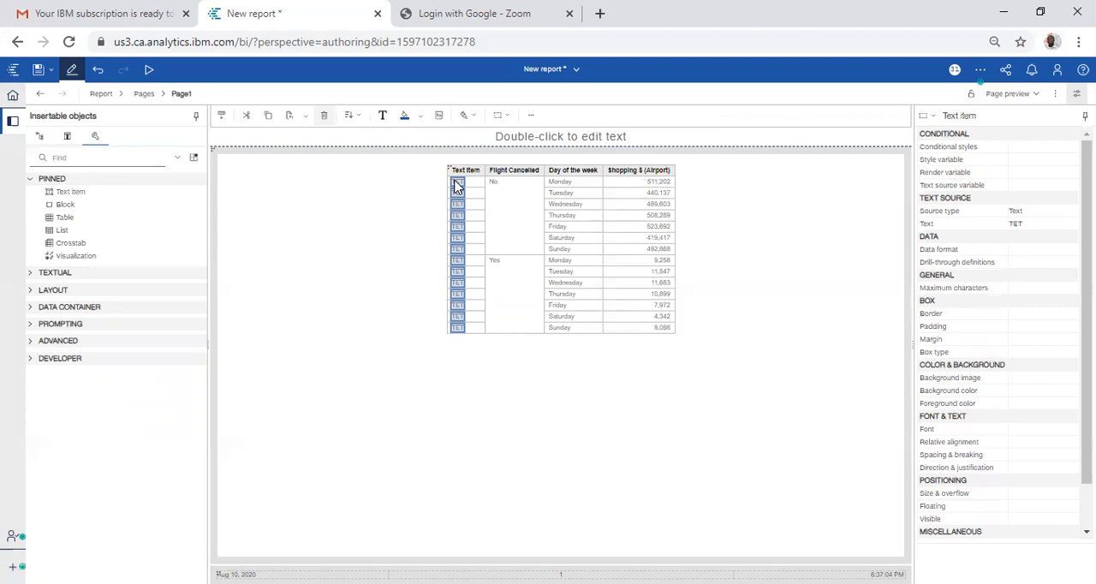
click(325, 115)
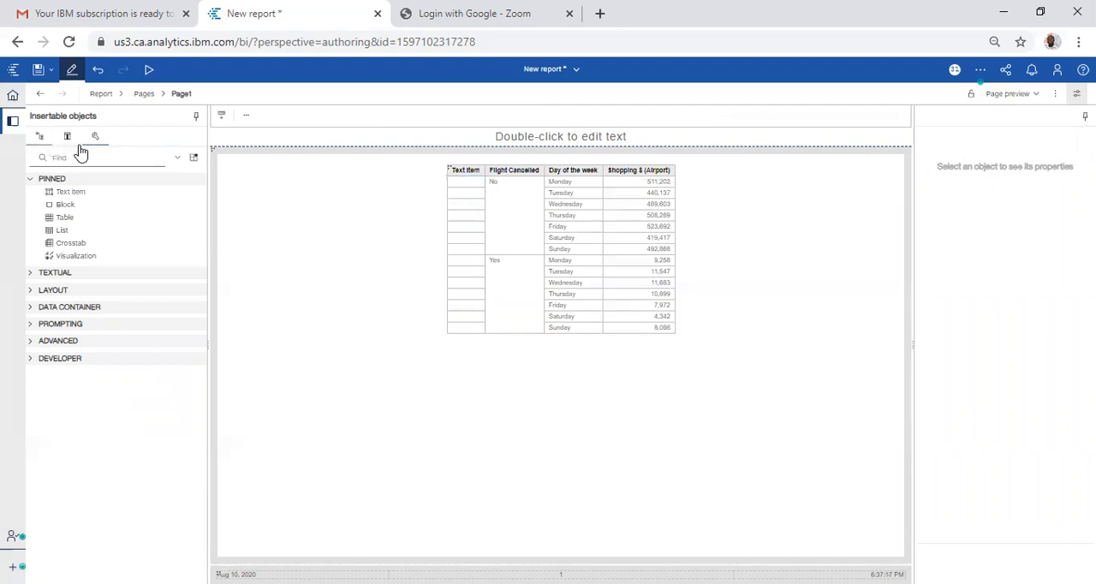
Step: Insert a Clustered Cylinder column chart from the Charts collection of the visualization gallery
click(45, 276)
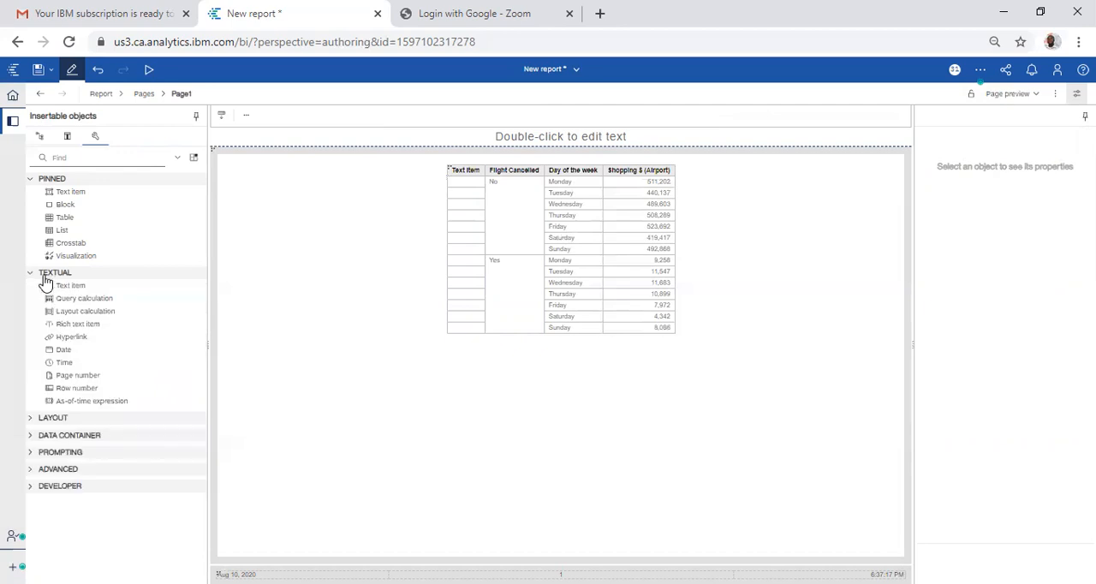
click(32, 419)
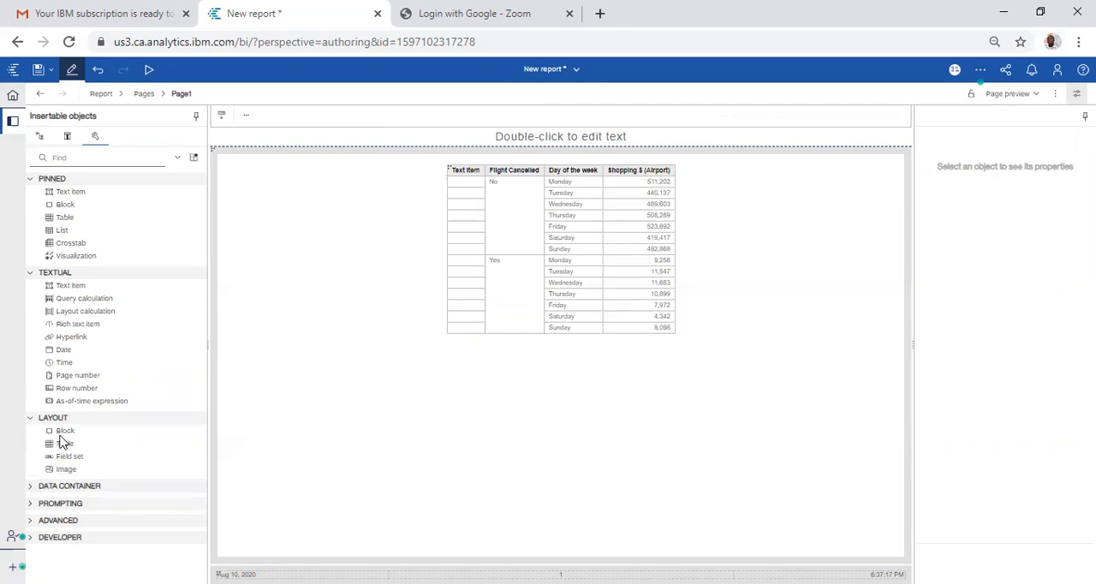
drag(72, 260, 460, 187)
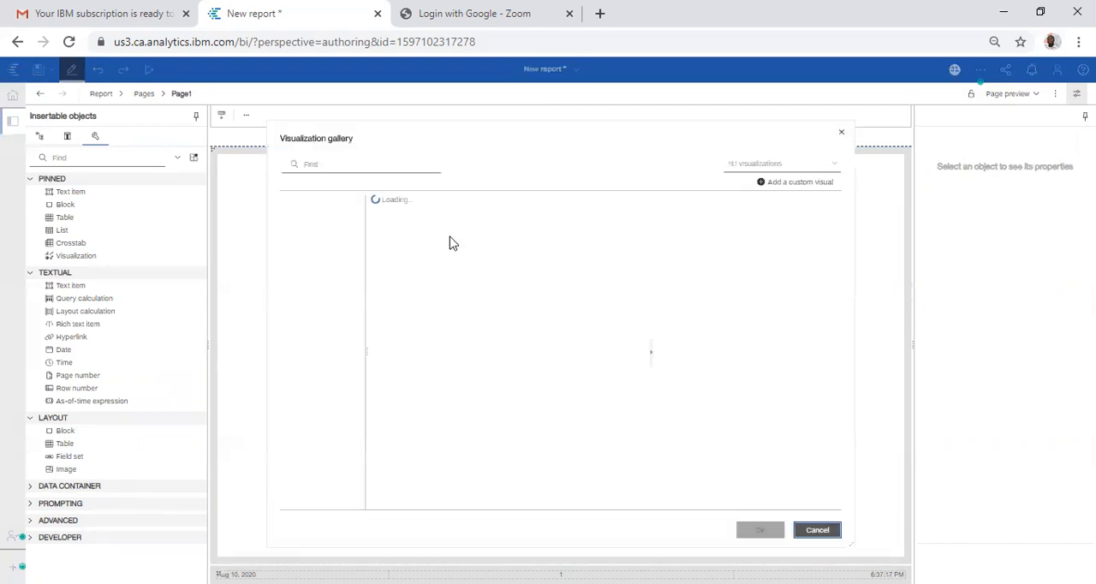
click(788, 166)
click(756, 244)
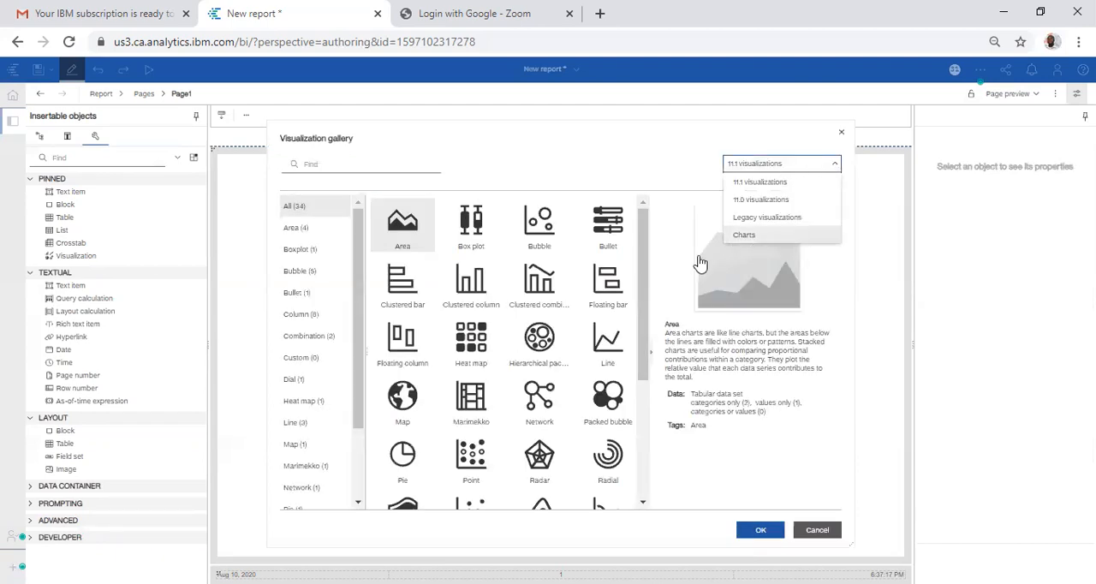
click(301, 319)
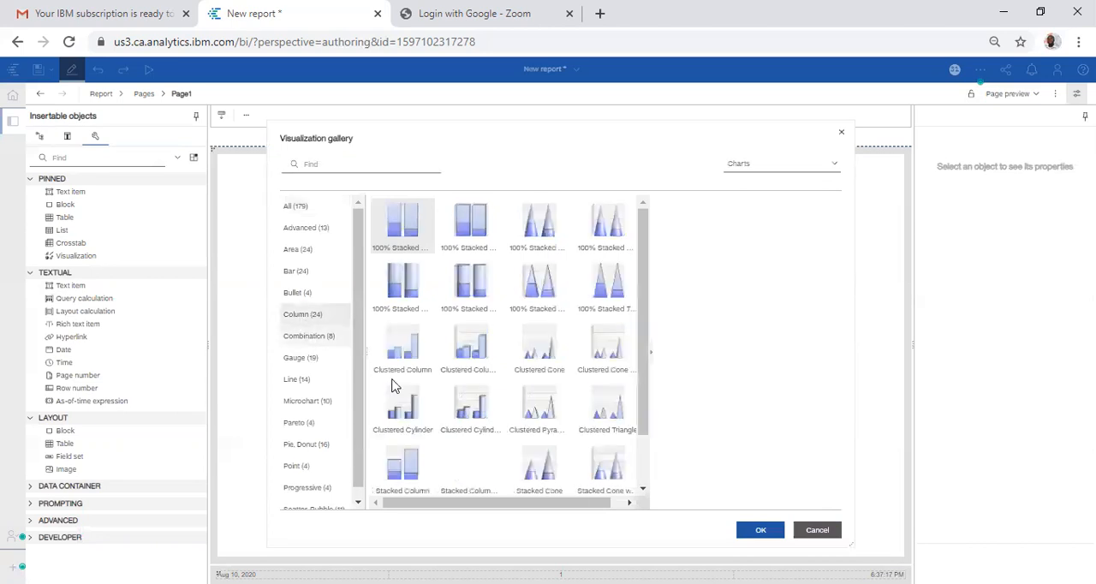
click(405, 404)
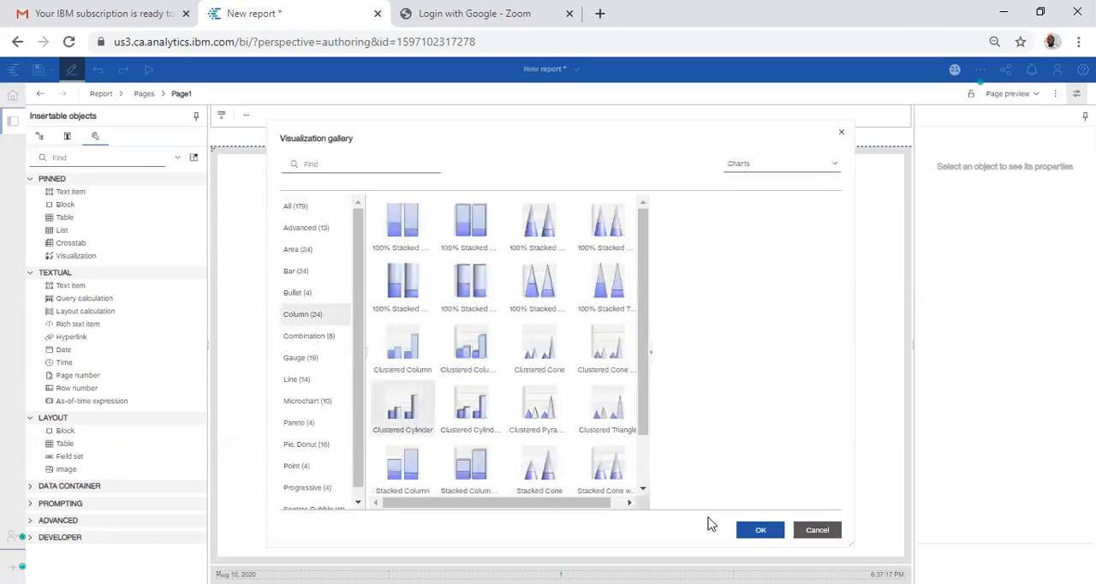
click(762, 533)
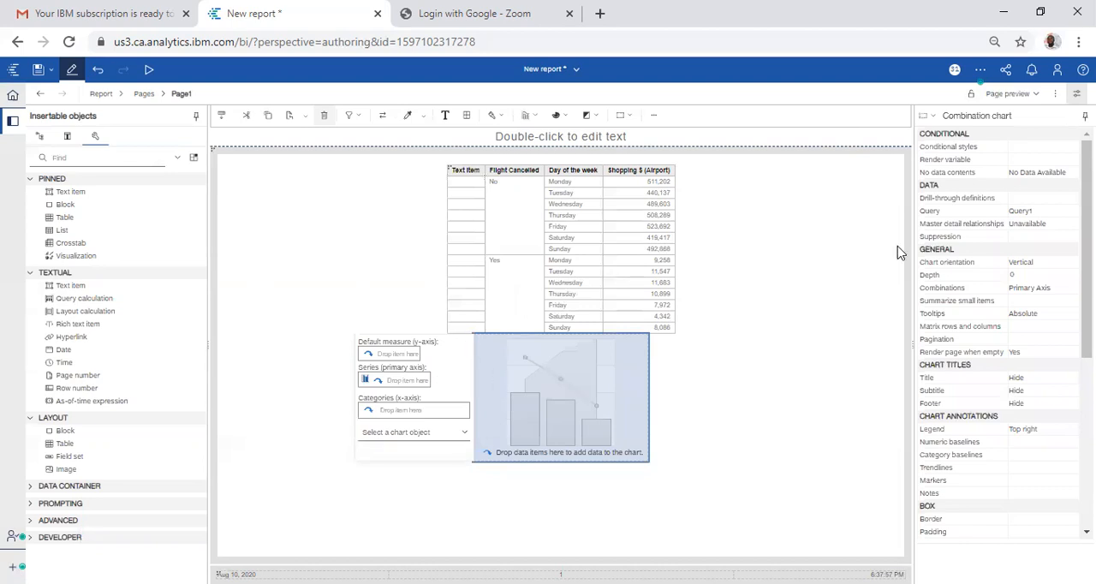
Step: Switch to the Page design view and move the chart into the empty body cell of the Text item column
click(1028, 98)
click(1023, 112)
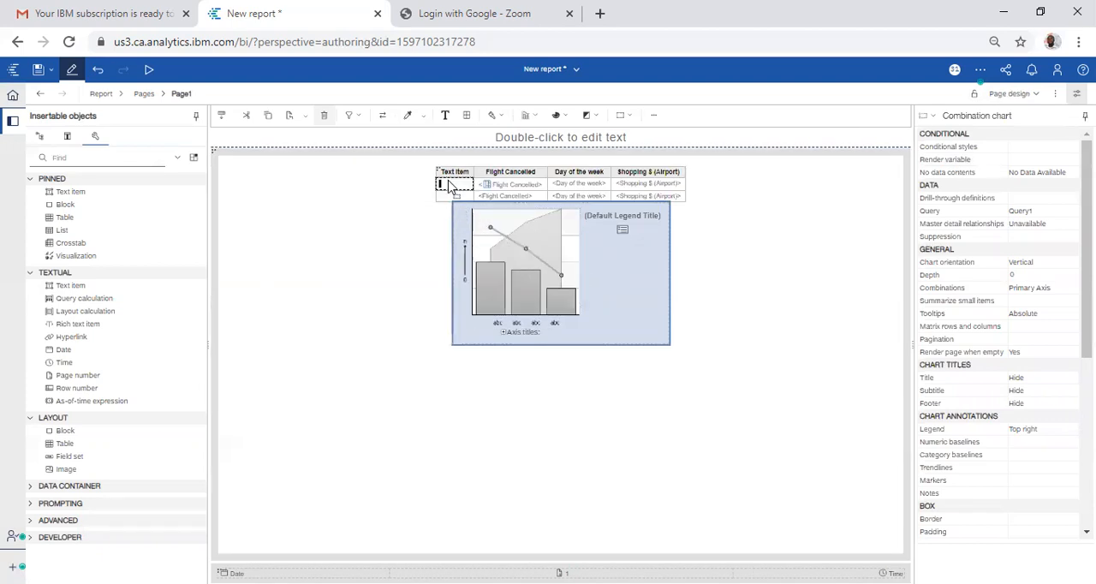
drag(448, 187, 448, 187)
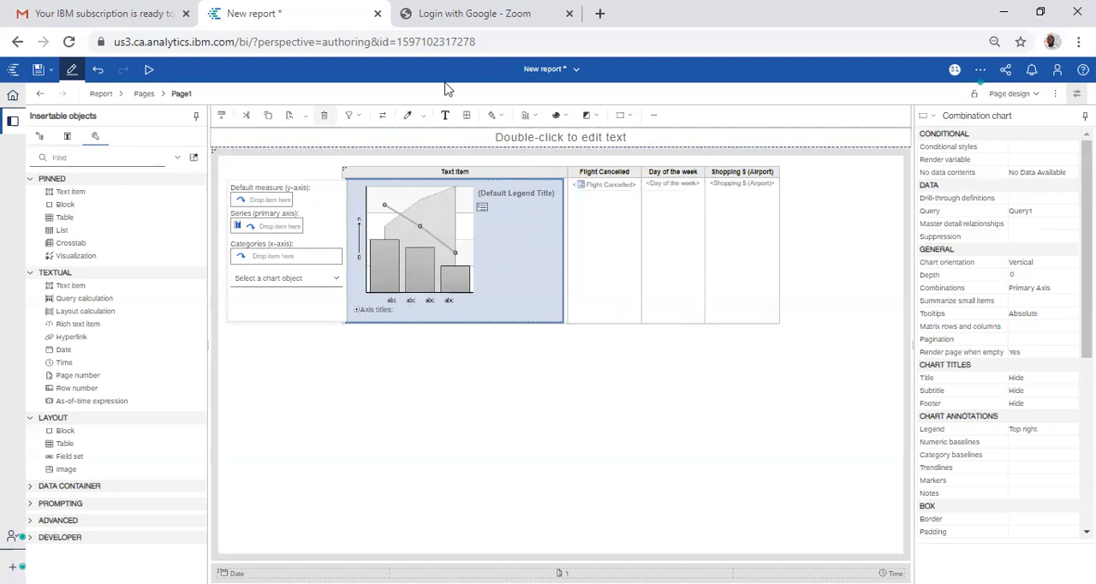
Step: Bring up the Airline Satisfaction report in edit mode and show the properties of the Monday chart's Day of the week series
click(574, 72)
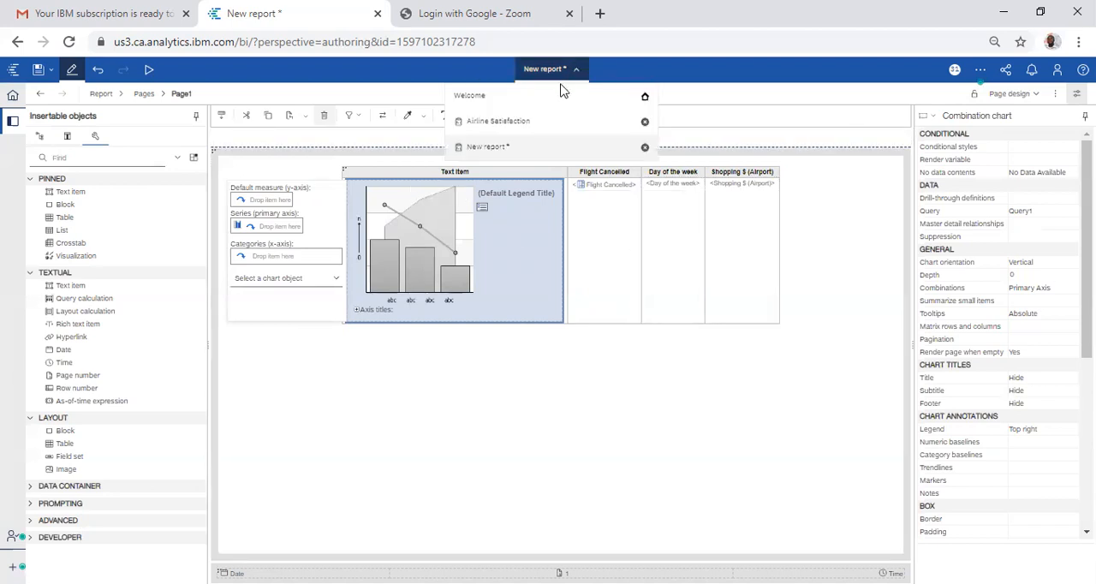
click(535, 129)
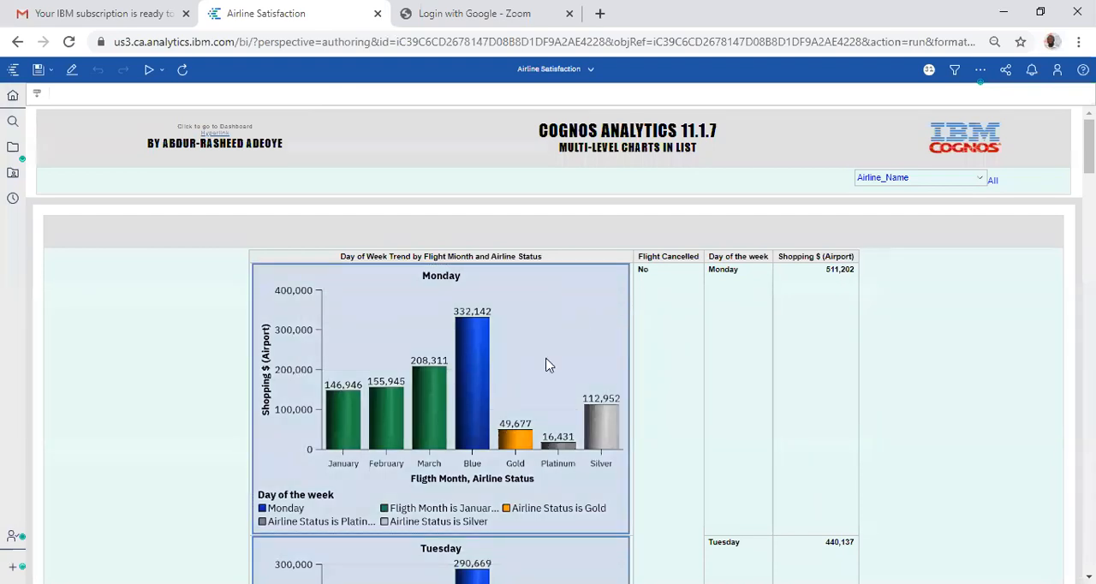
click(477, 368)
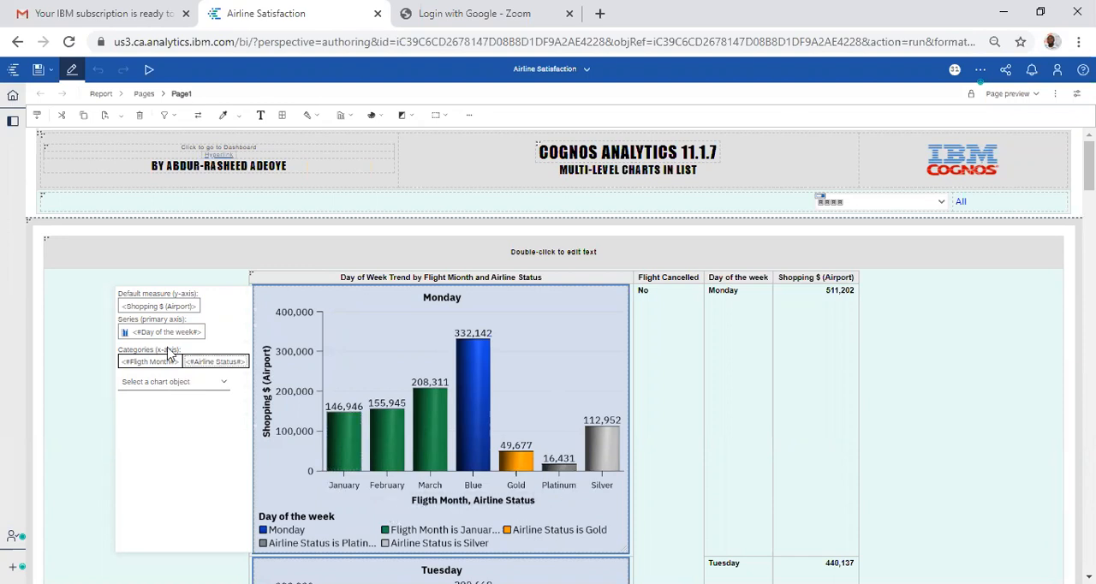
click(123, 334)
click(1076, 94)
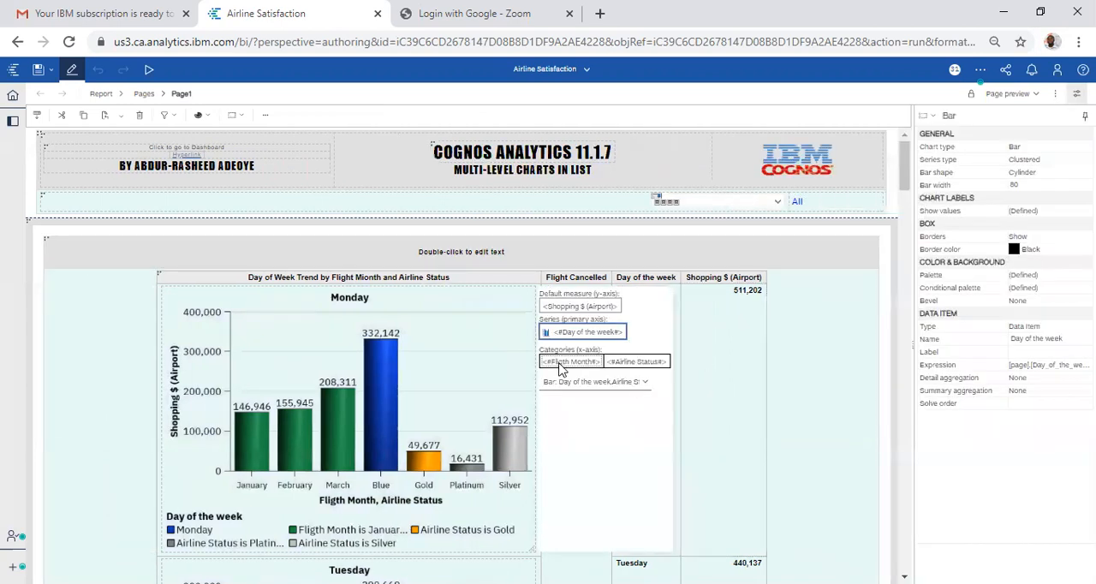
Step: In the conditional palette of the Monday chart's Day of the week series, start a new condition based on Airline Status
mouse_move(383, 412)
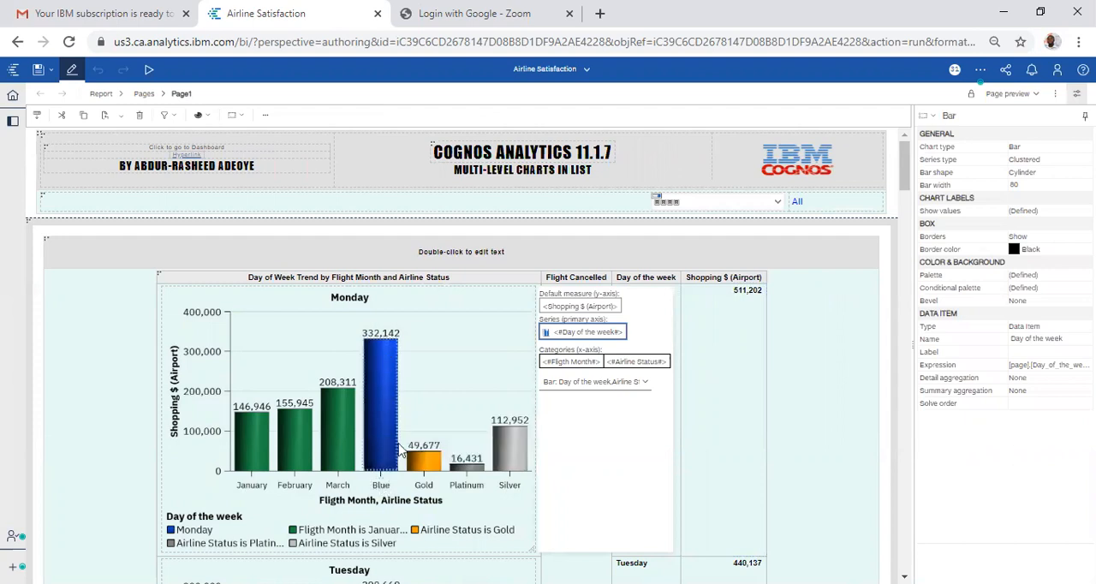
mouse_move(431, 463)
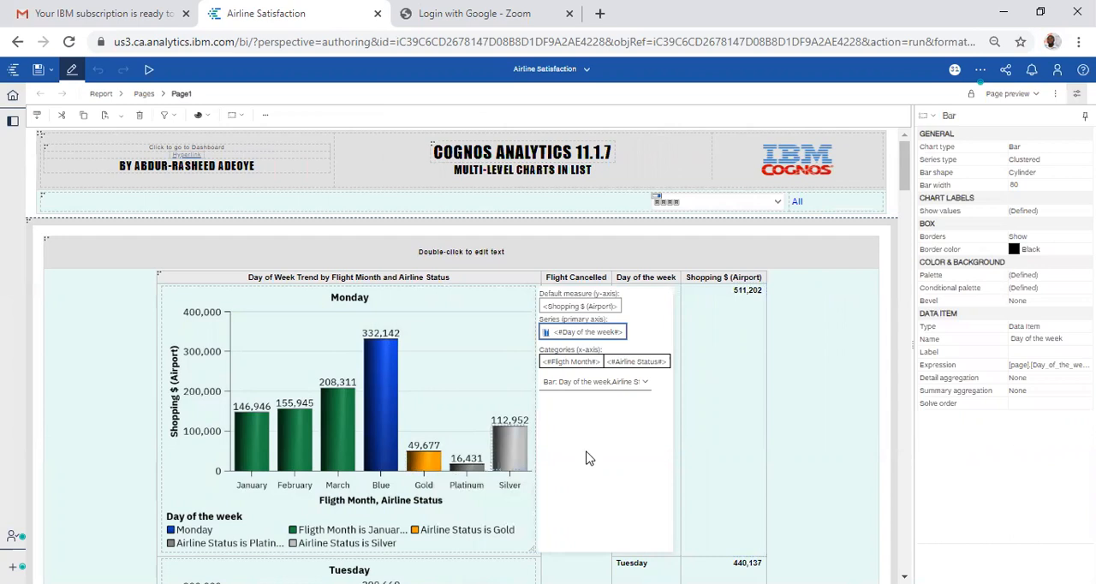
click(1054, 292)
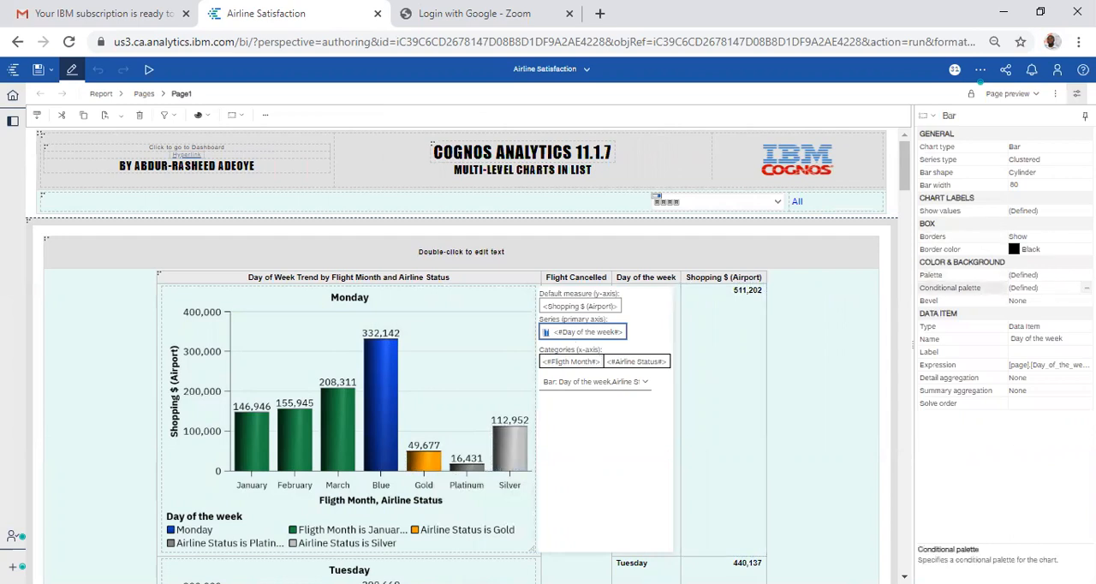
click(1086, 289)
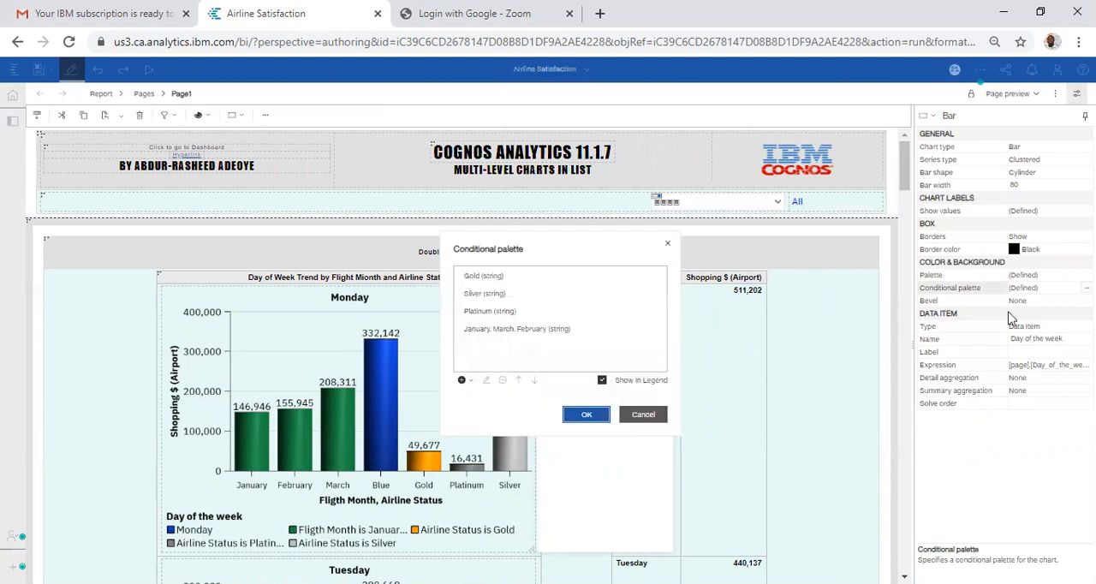
click(462, 379)
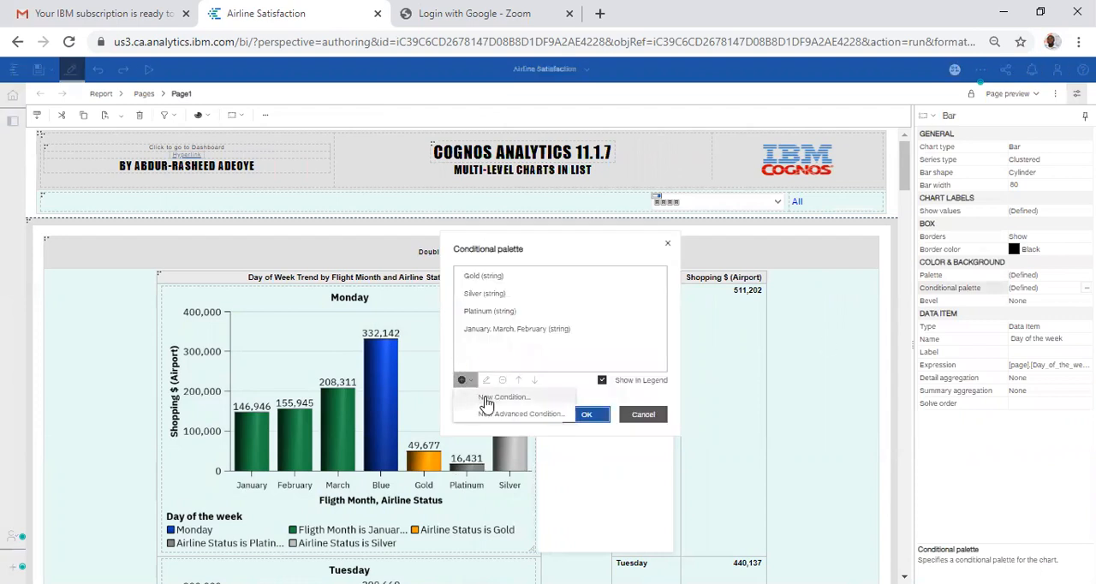
click(485, 397)
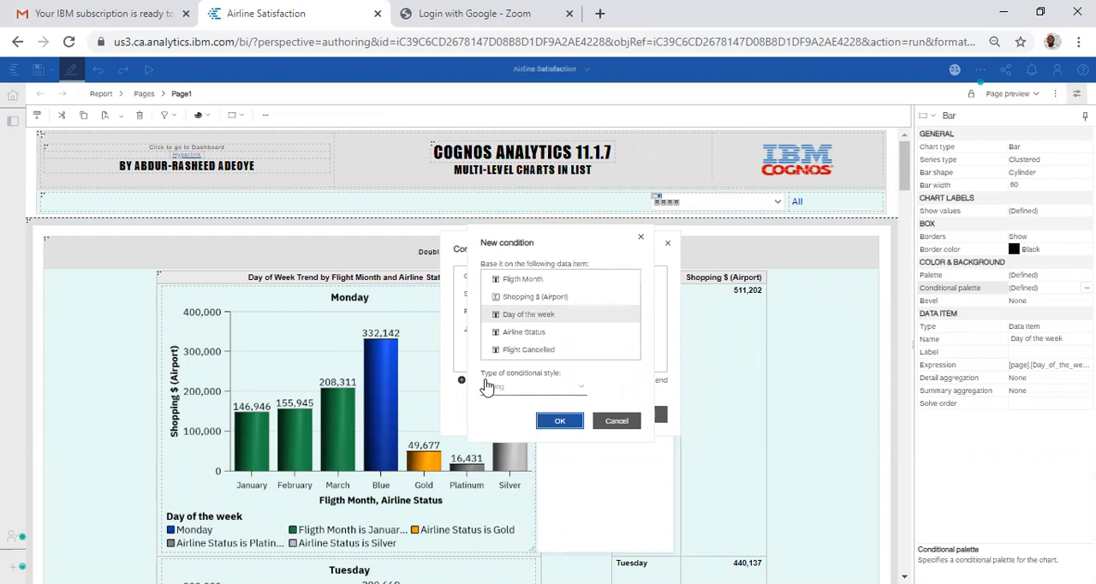
click(524, 332)
click(558, 421)
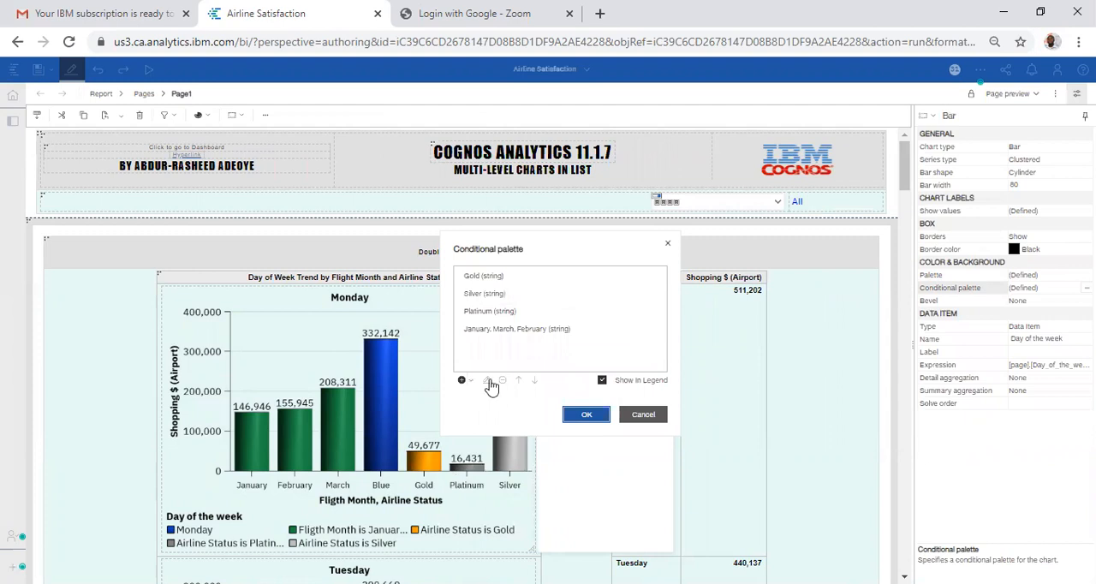
click(489, 382)
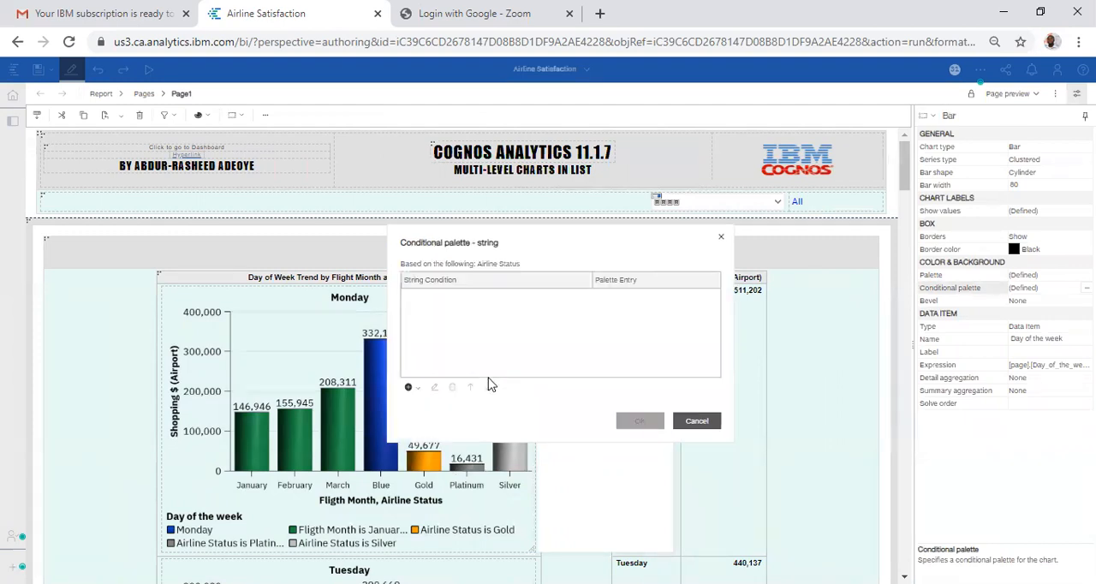
Step: Add the Gold value as a string condition for Airline Status
click(409, 387)
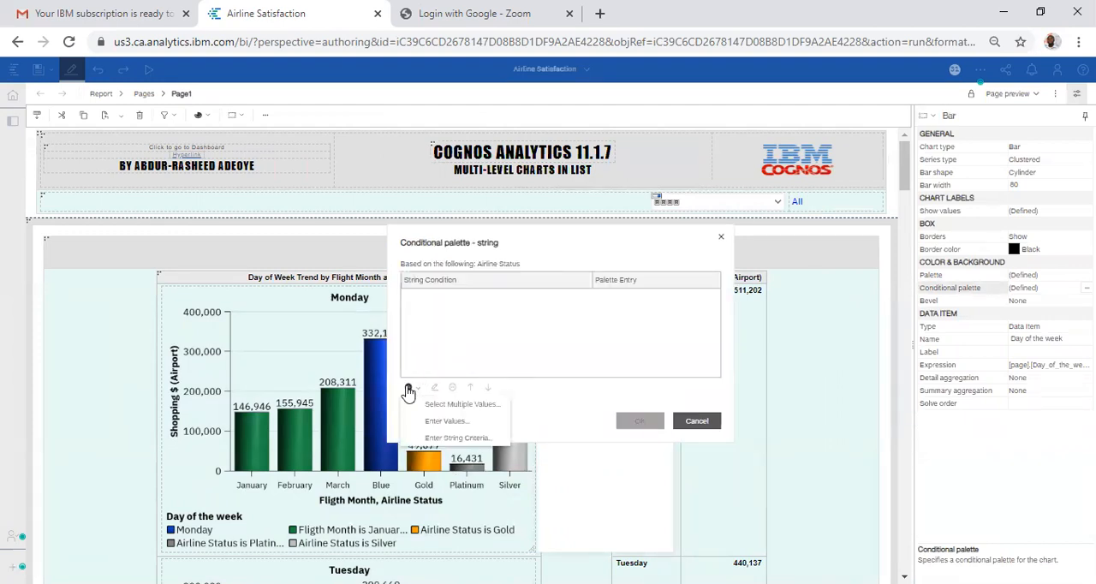
click(433, 405)
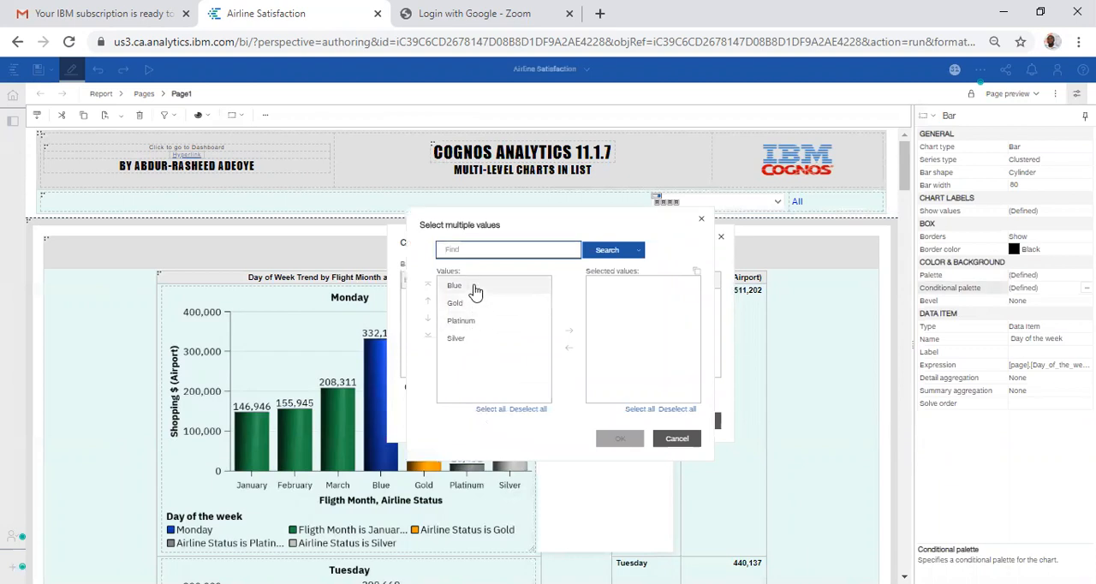
click(470, 306)
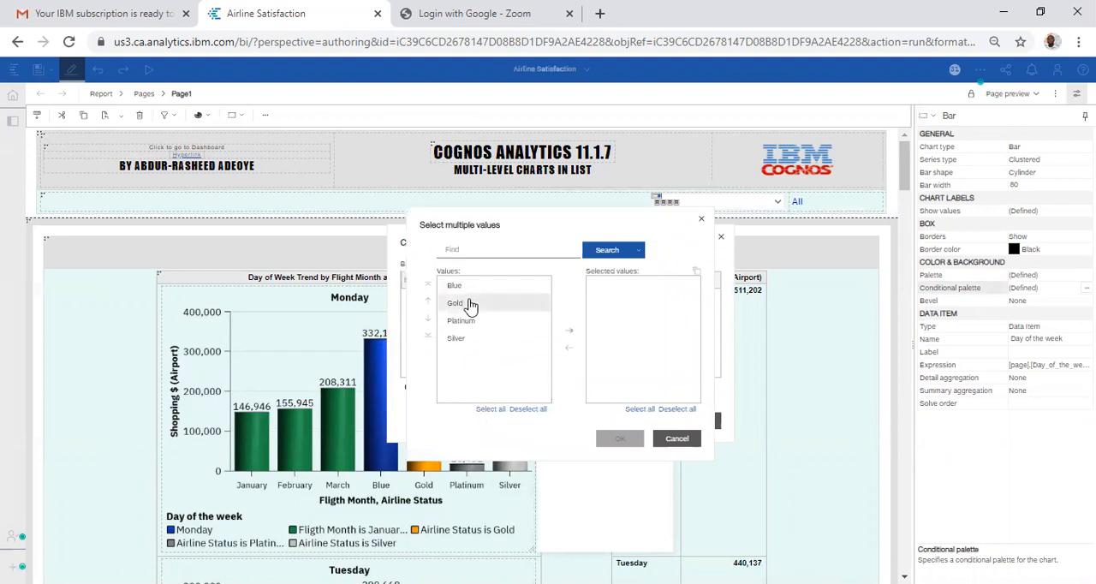
click(570, 332)
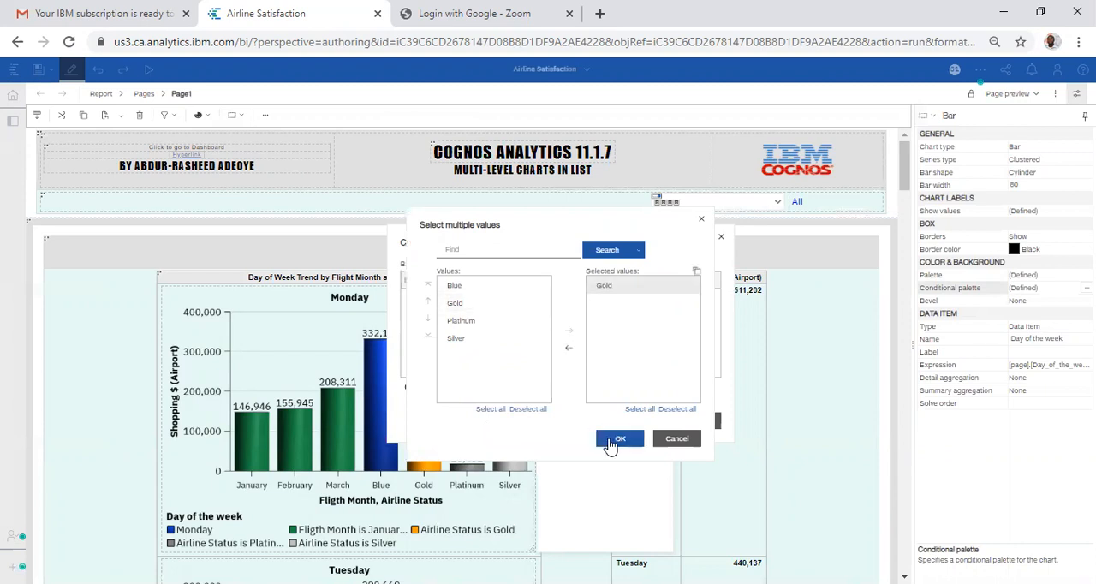
click(616, 441)
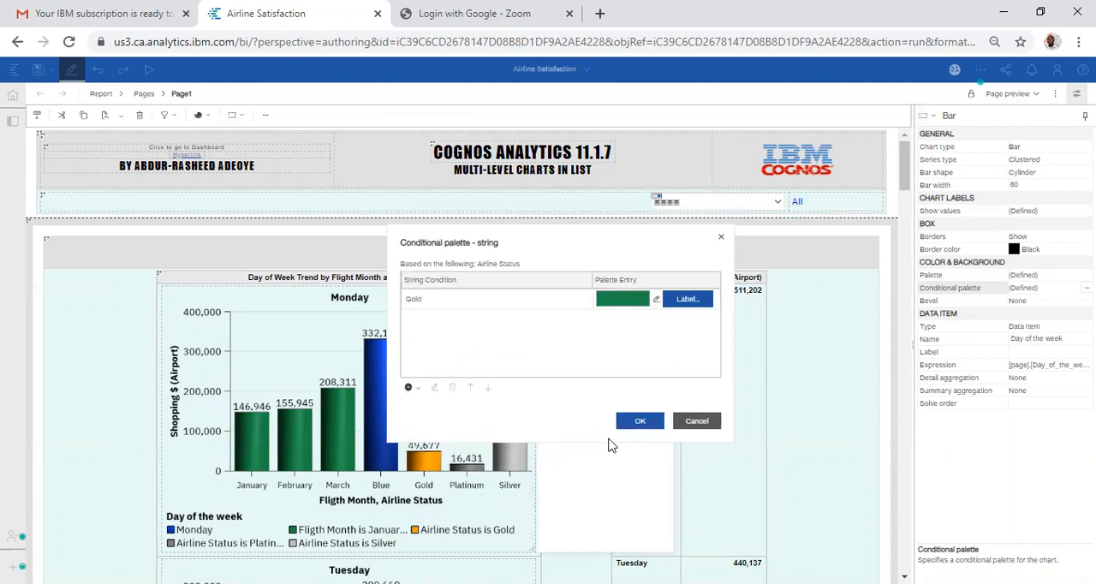
Step: Set the Gold condition's fill color to a golden yellow swatch and accept the condition
click(654, 301)
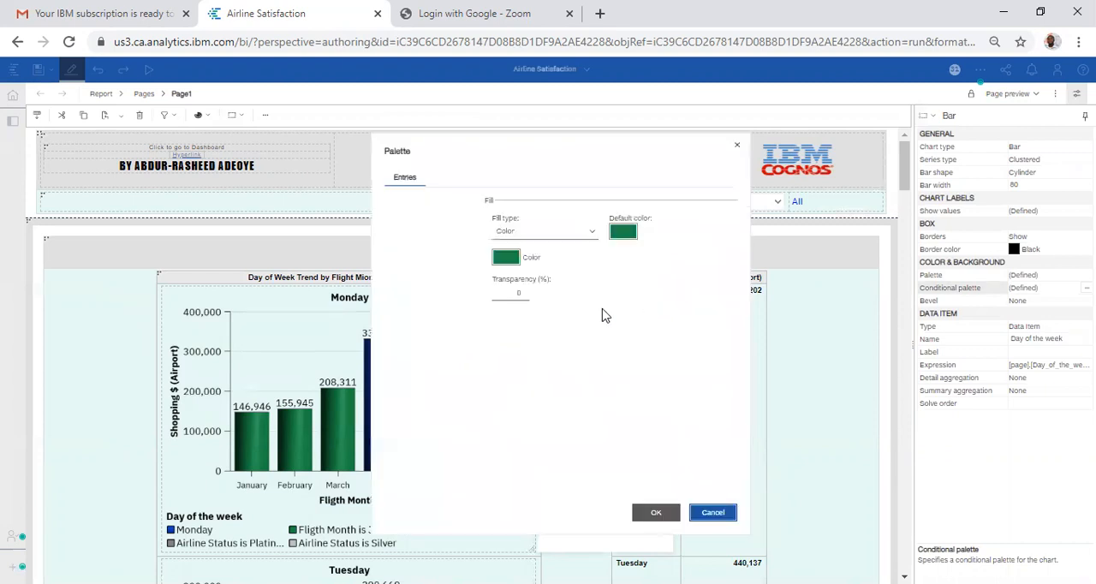
click(531, 258)
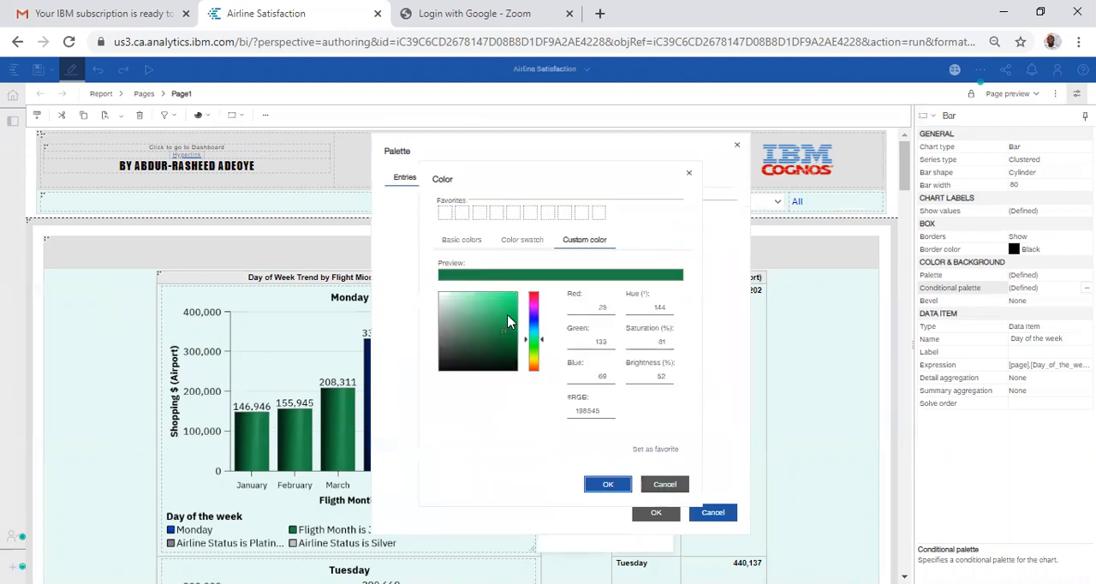
click(453, 240)
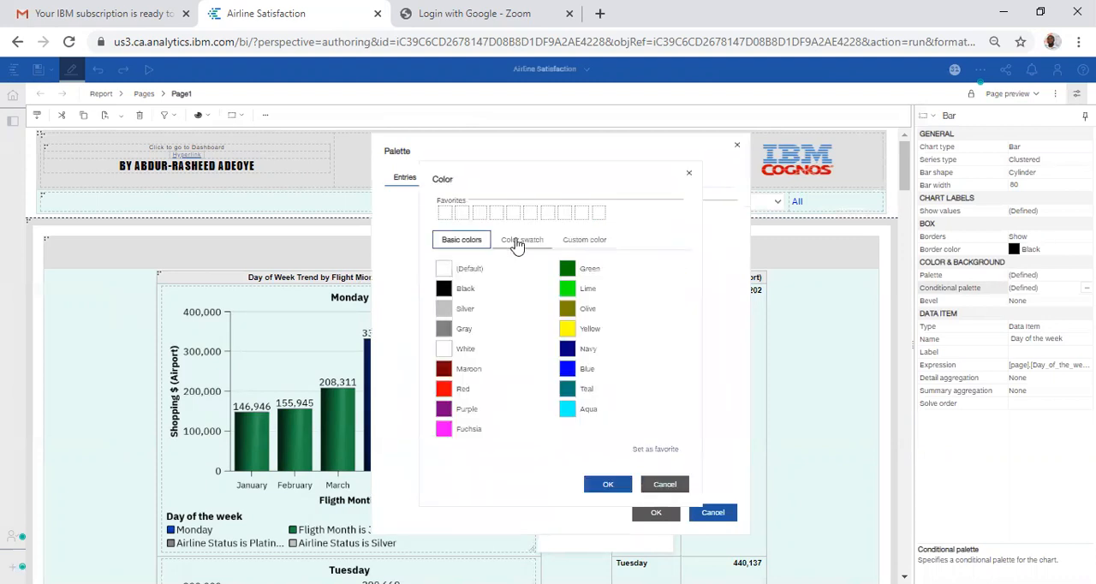
click(522, 240)
click(626, 399)
click(610, 484)
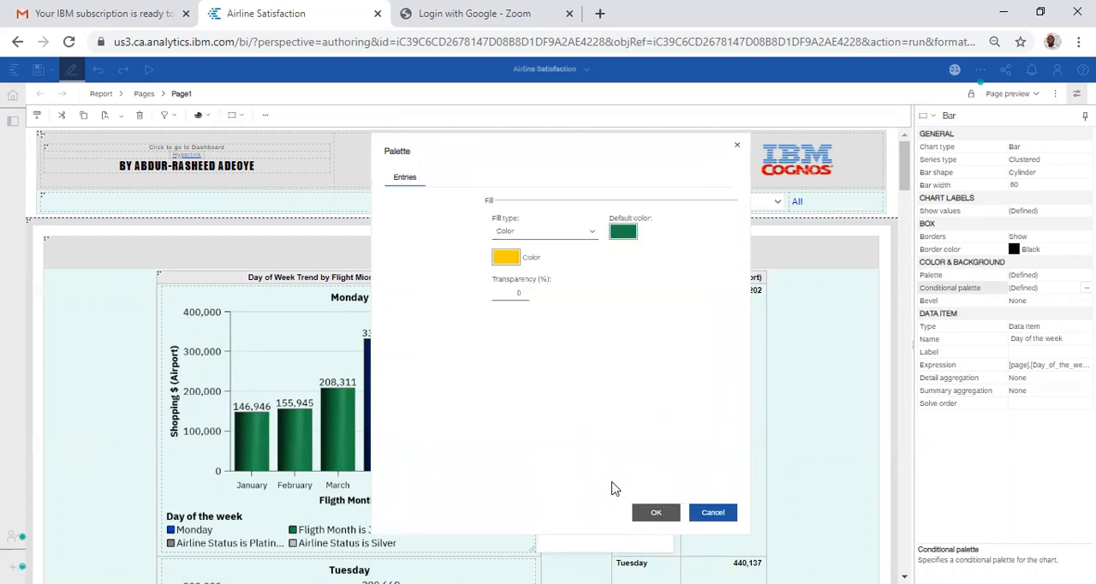
click(643, 514)
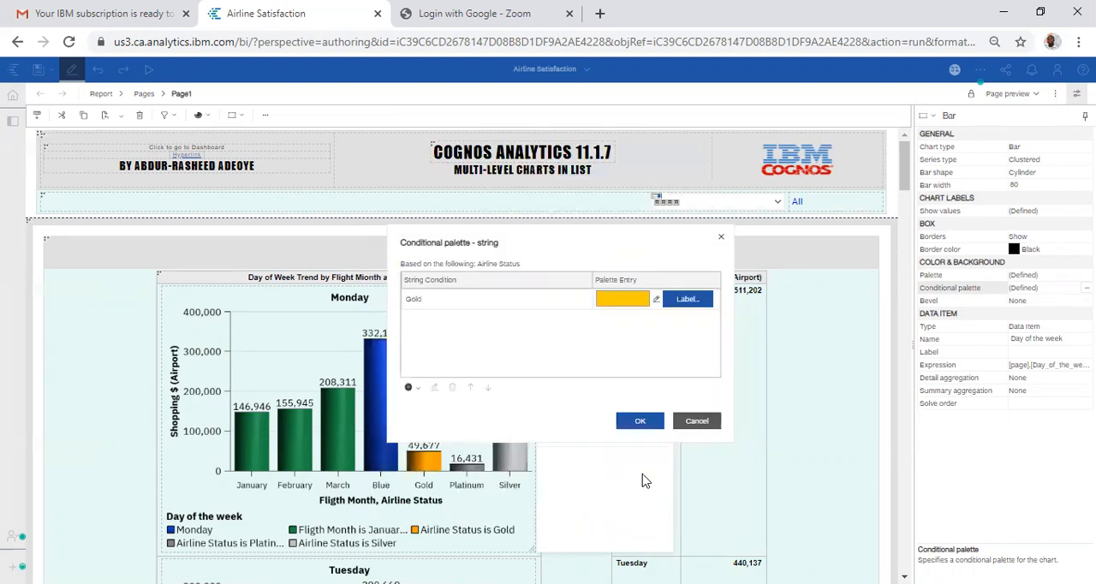
click(637, 420)
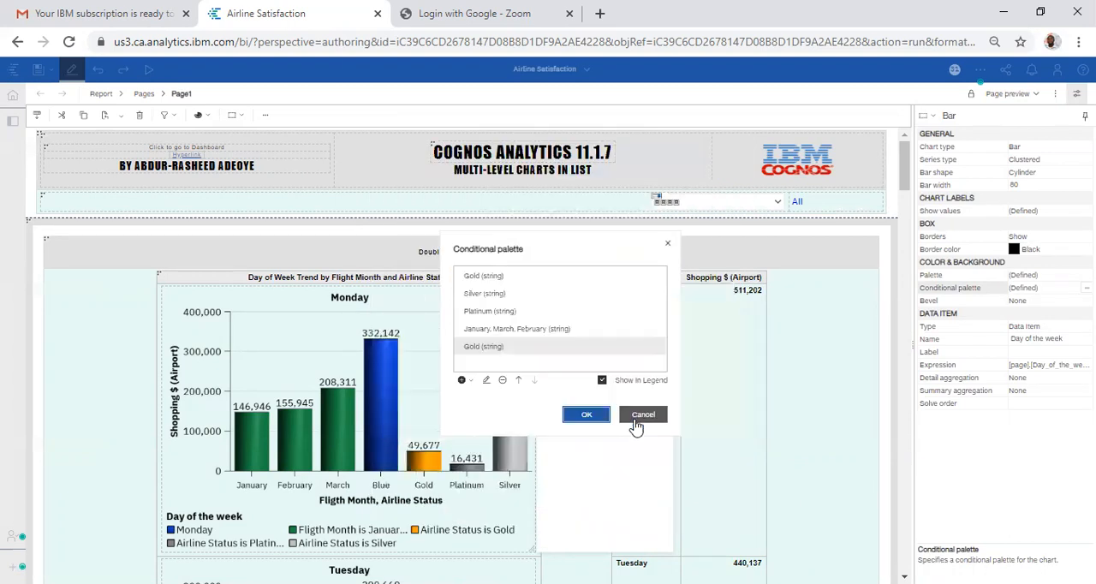
Step: Delete the newly added Gold condition, the last in the conditional palette, and start a new condition based on Fligth Month
click(504, 381)
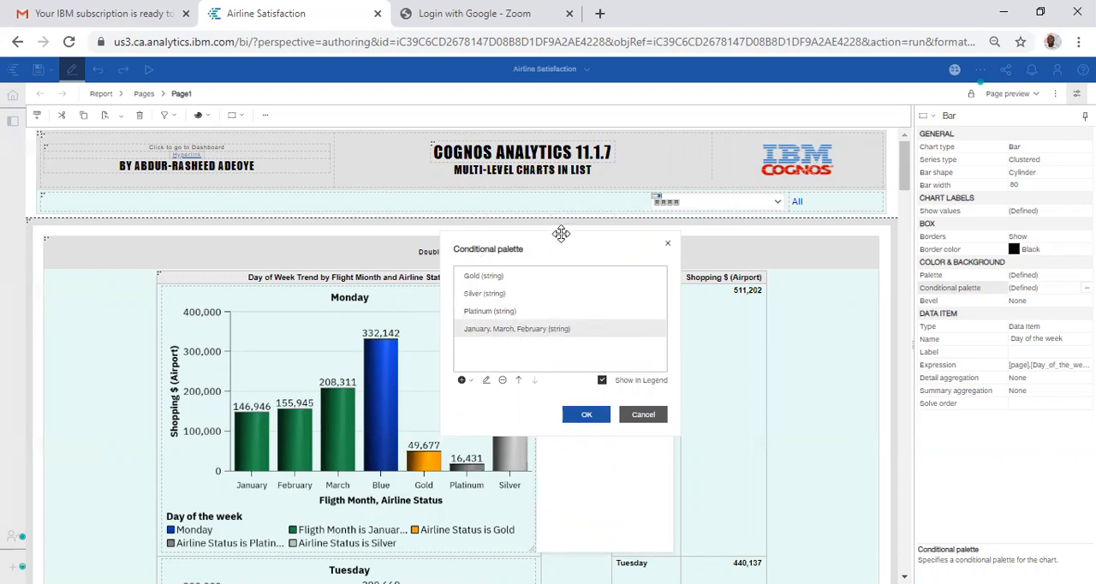
drag(561, 234, 766, 238)
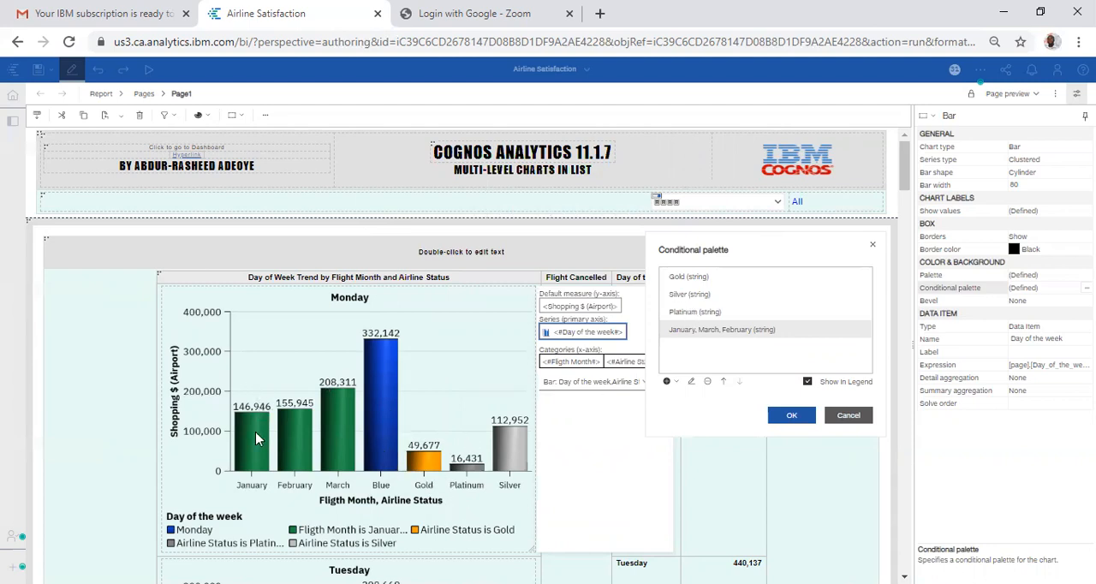
click(668, 382)
click(706, 399)
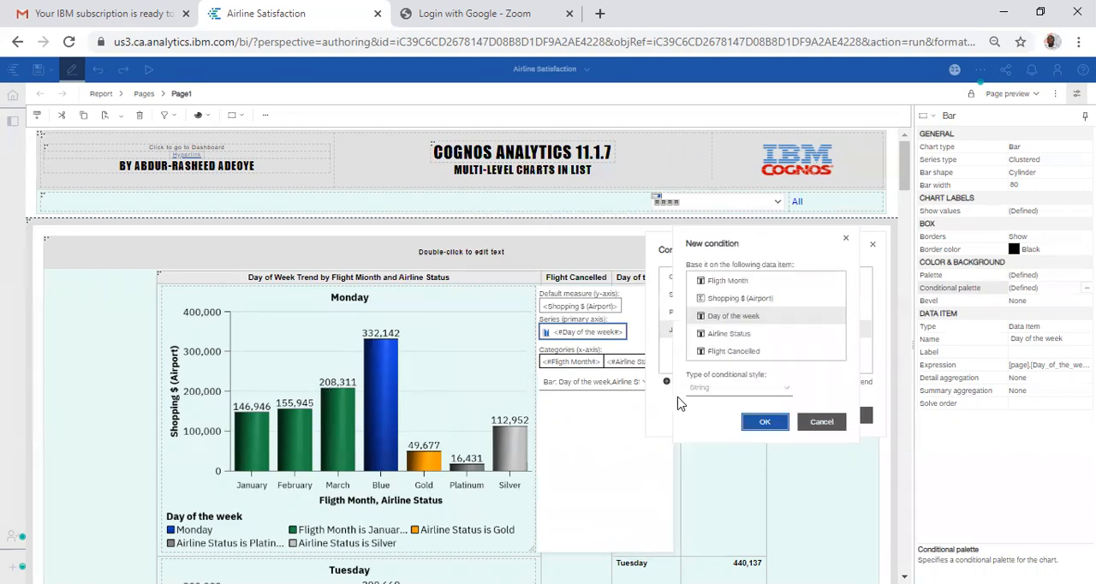
click(735, 282)
click(750, 423)
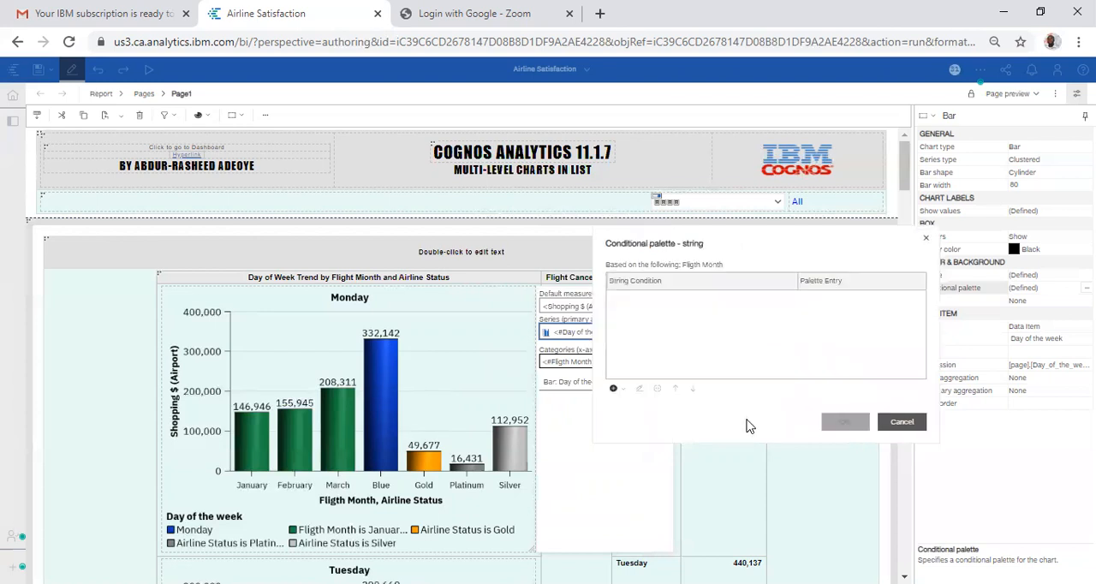
Step: Add January, February and March together as one string condition, keeping its green palette entry
click(614, 390)
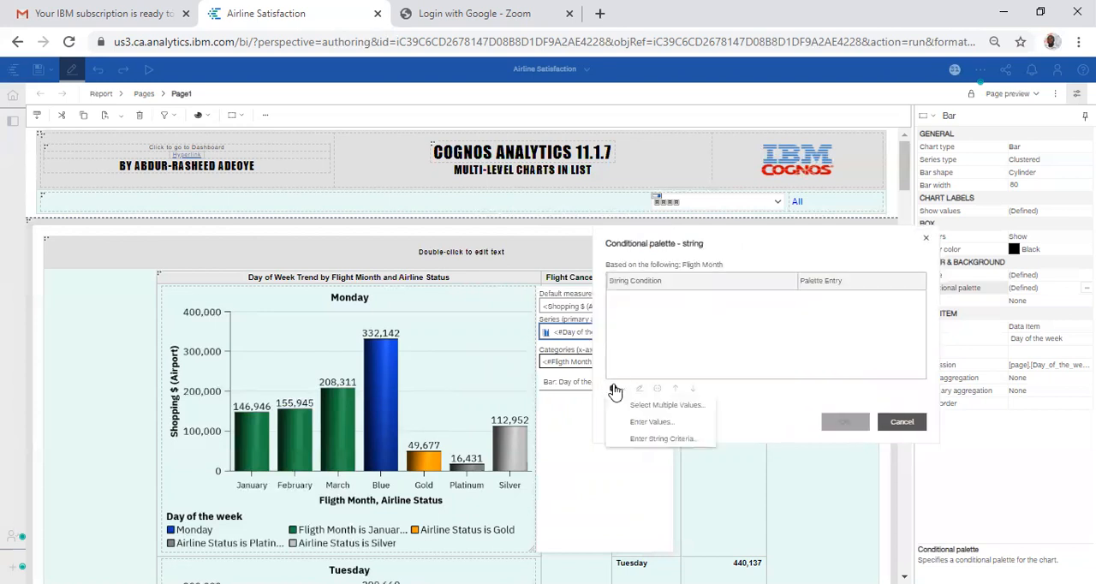
click(645, 407)
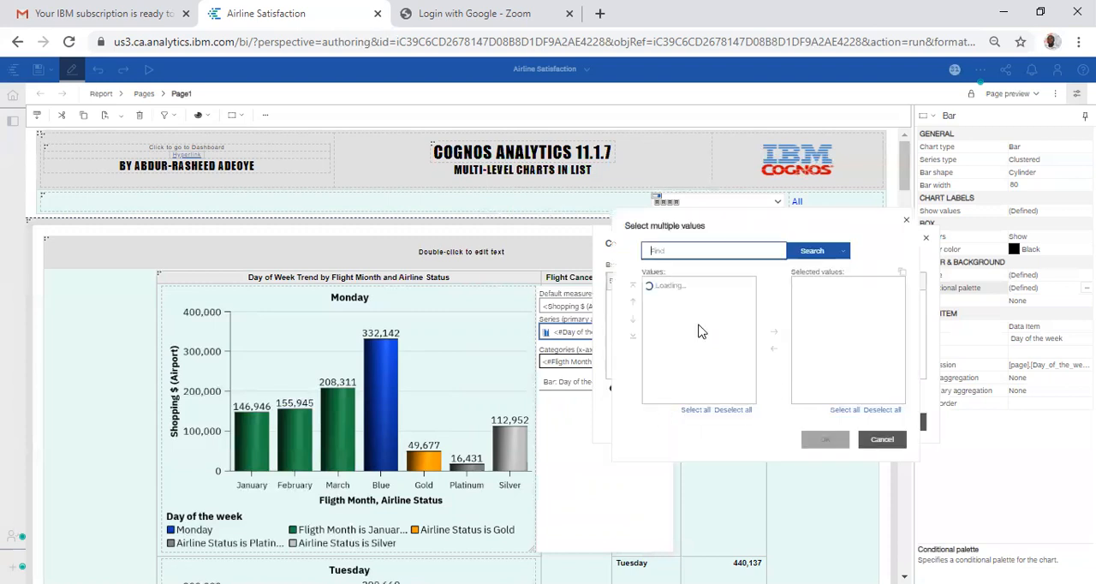
click(690, 294)
shift+click(677, 323)
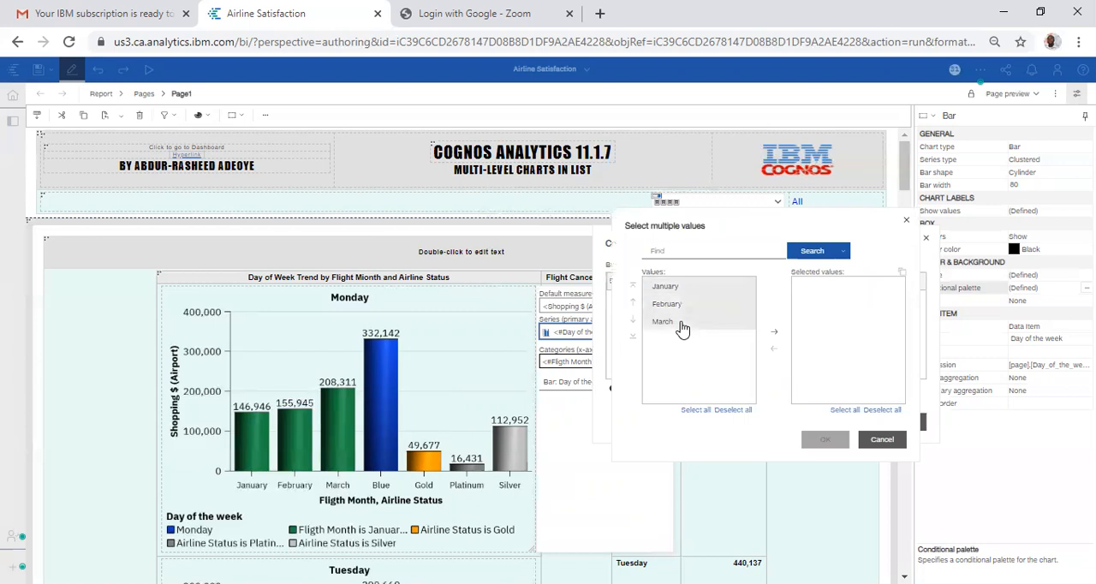
click(776, 335)
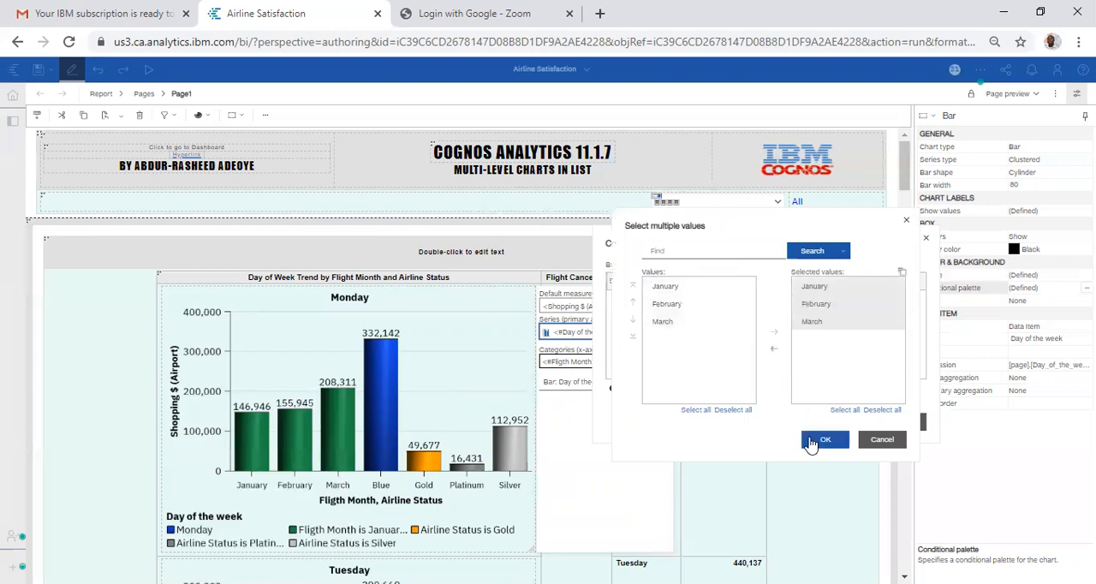
click(813, 440)
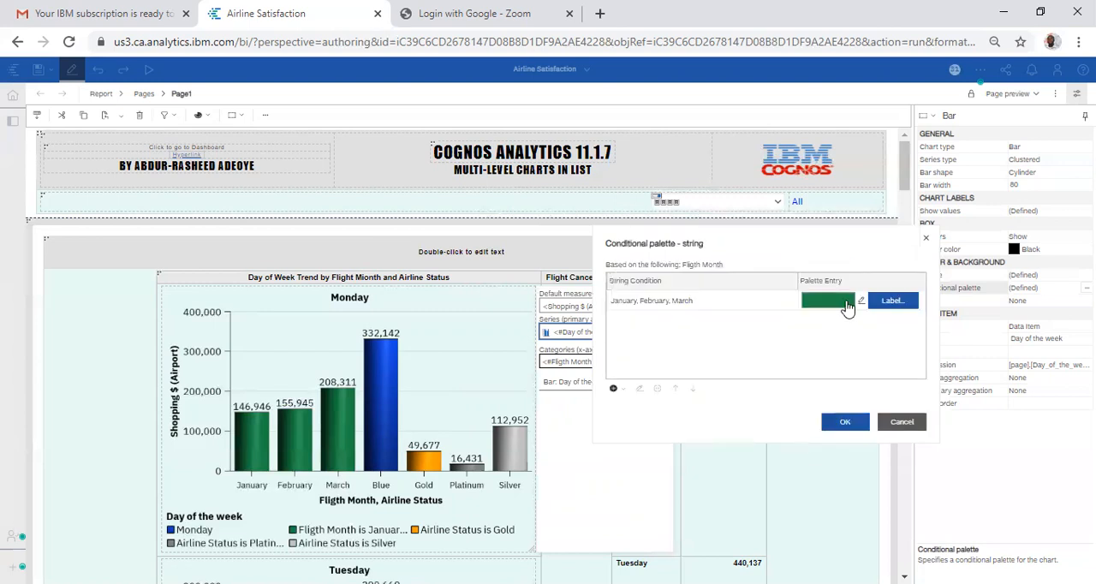
click(832, 422)
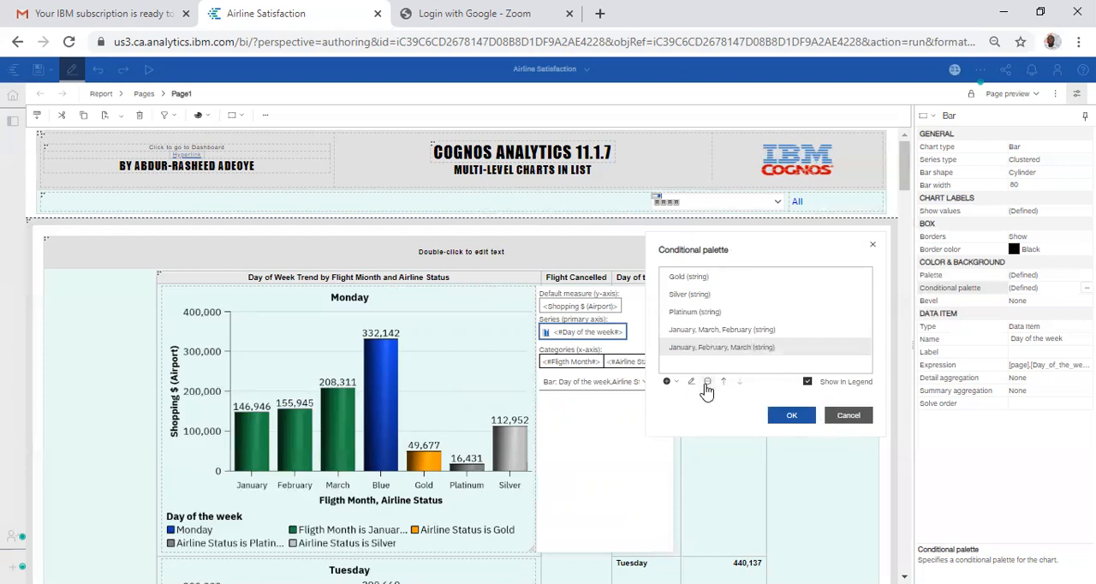
Step: Delete the duplicate January, February, March condition and accept the conditional palette
click(708, 381)
click(788, 416)
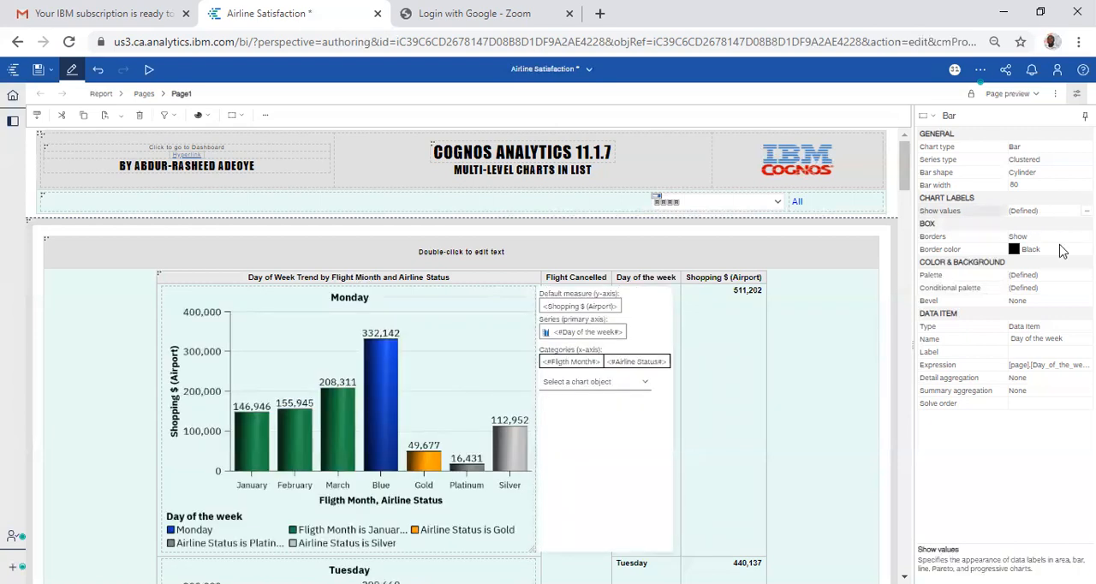
Step: Review the series' Show values settings and examine the weekday charts further down the list
click(1087, 211)
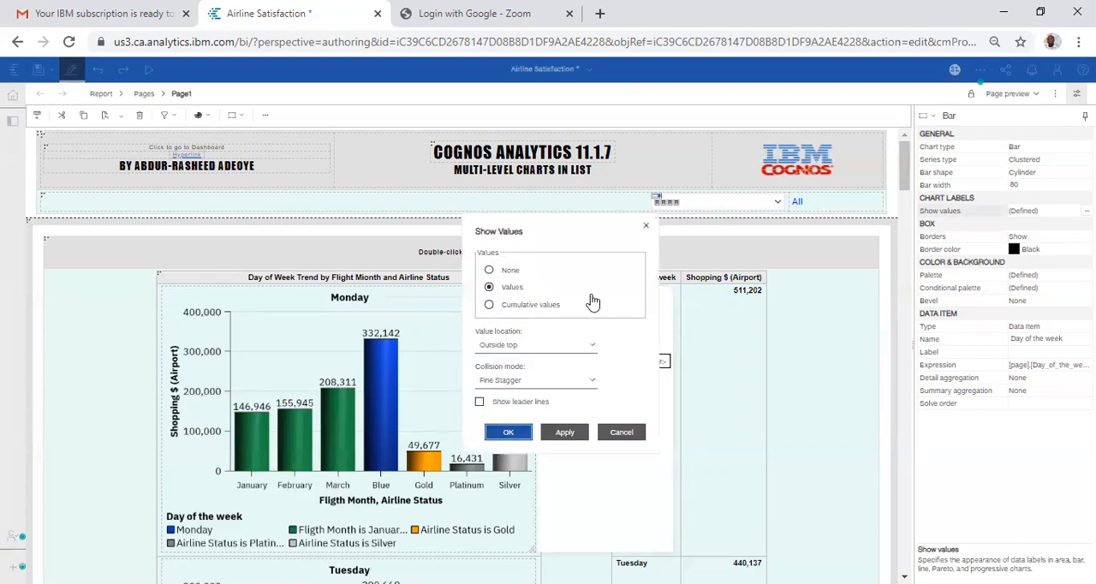
click(499, 431)
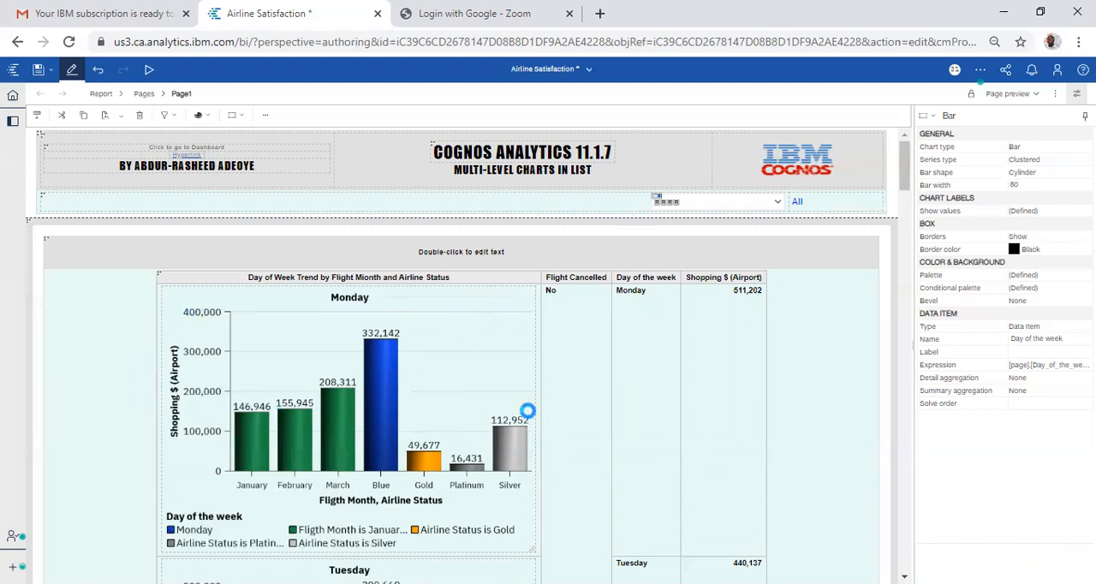
click(295, 408)
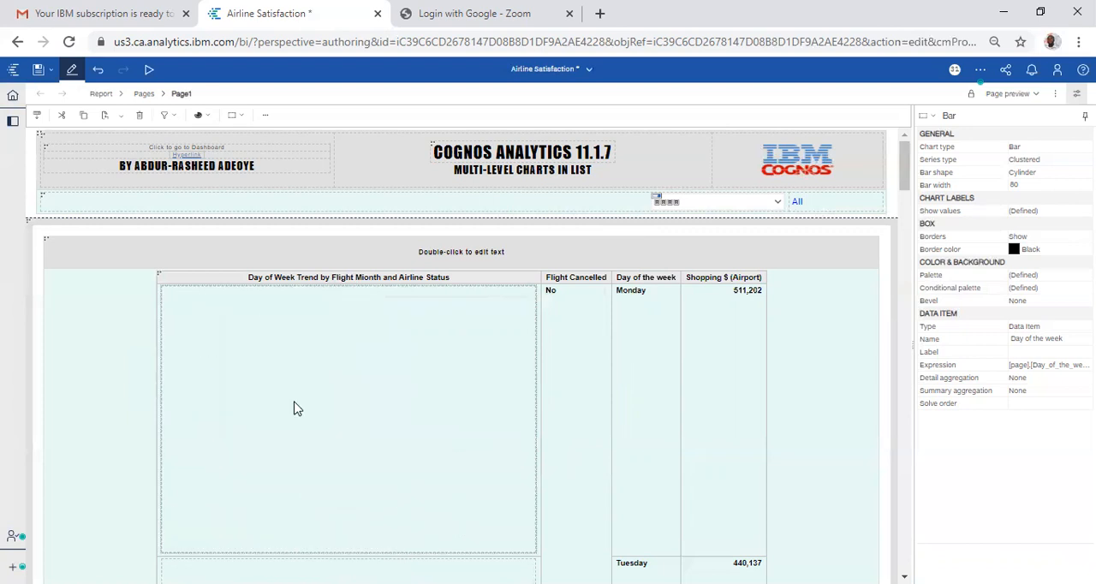
scroll(294, 409, down, 10)
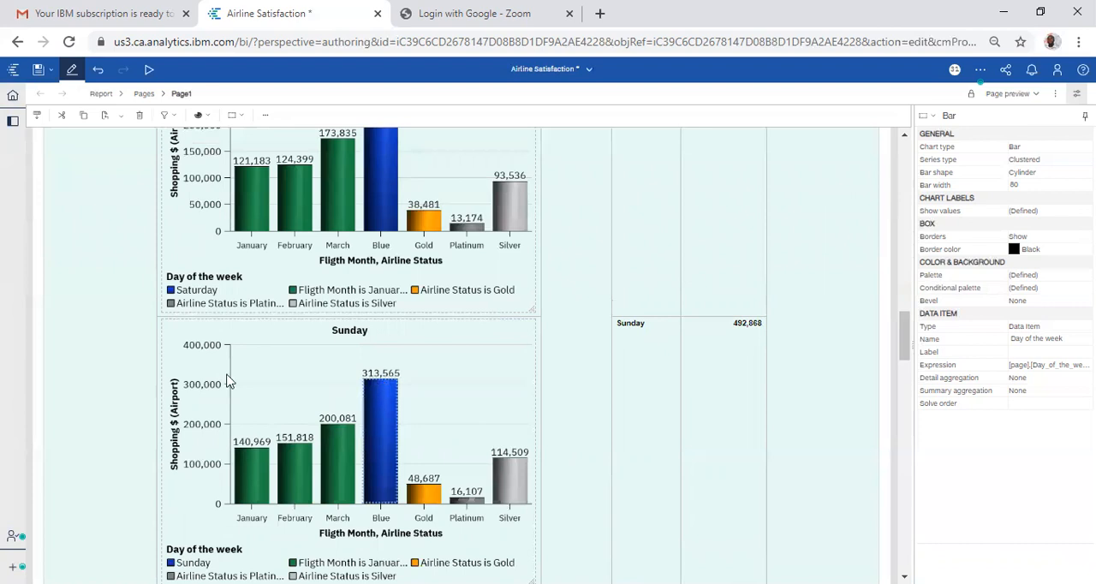
scroll(237, 356, down, 5)
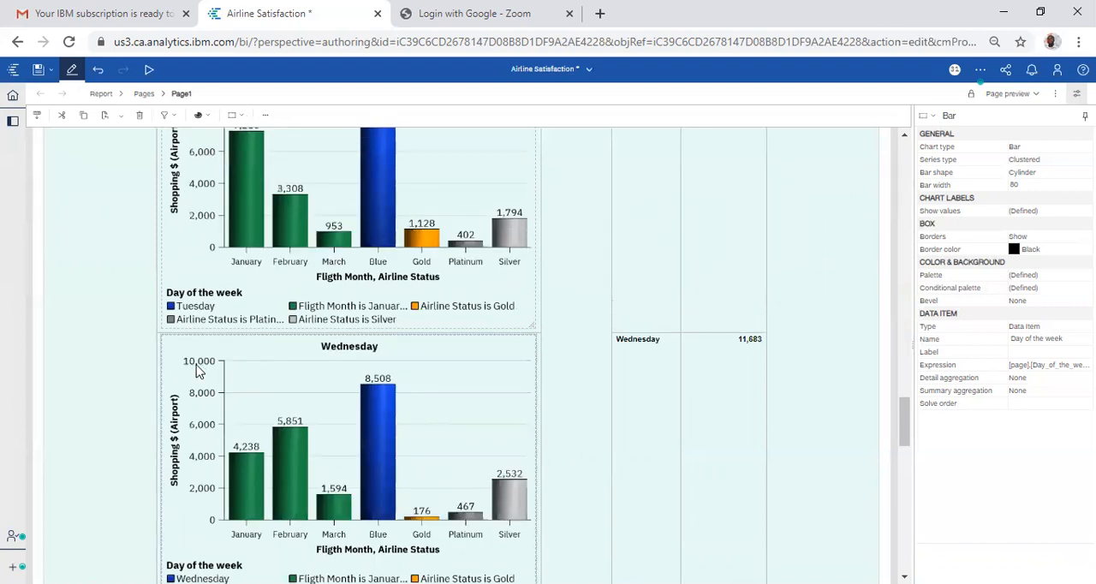
Step: Examine the remaining weekday charts, select the combination chart in the list, and switch the page to design view
scroll(196, 370, down, 6)
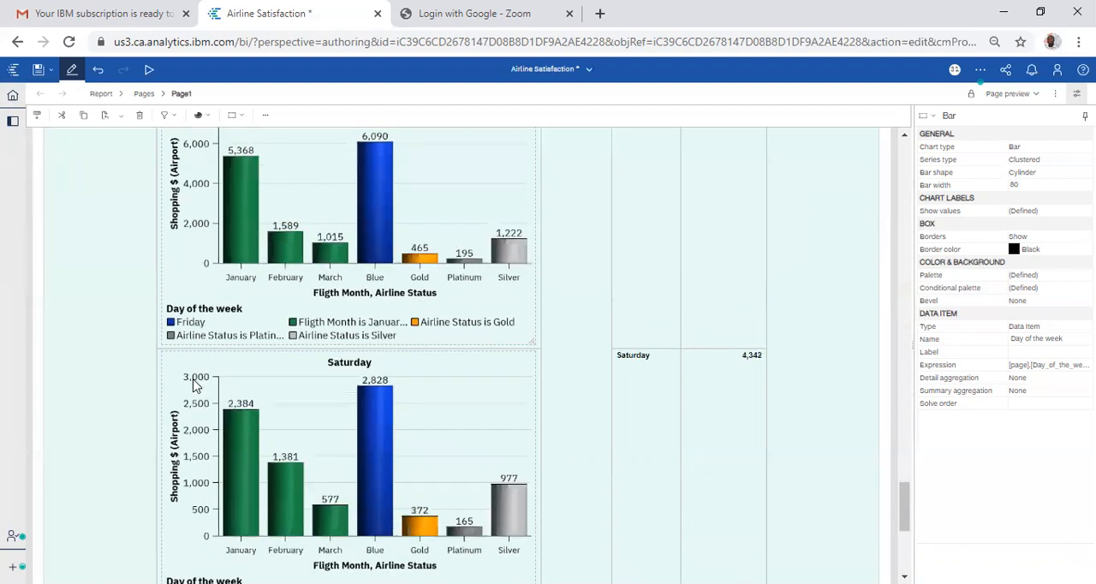
scroll(196, 387, up, 15)
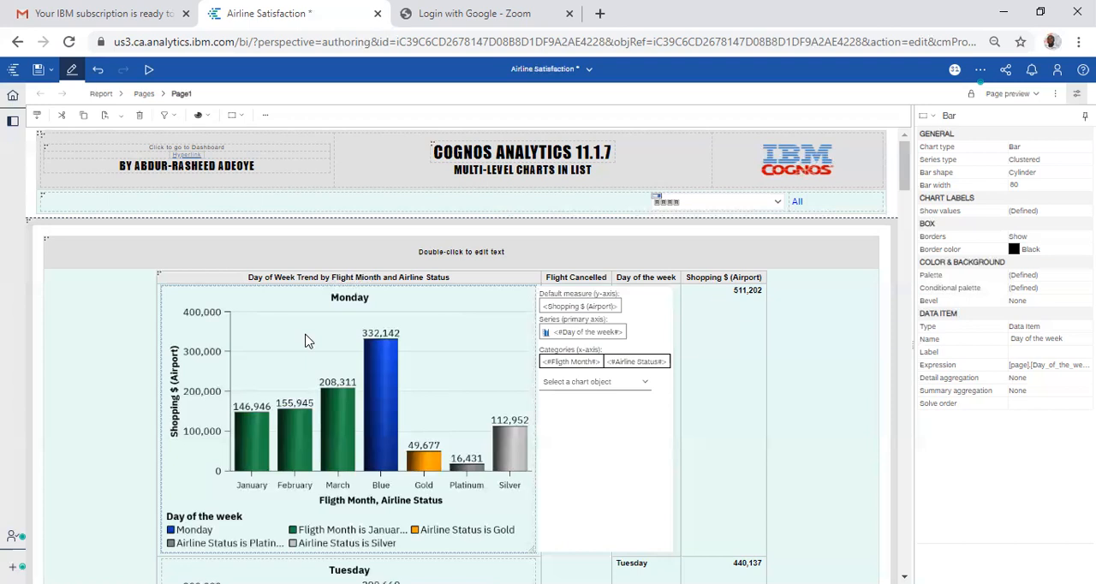
click(207, 363)
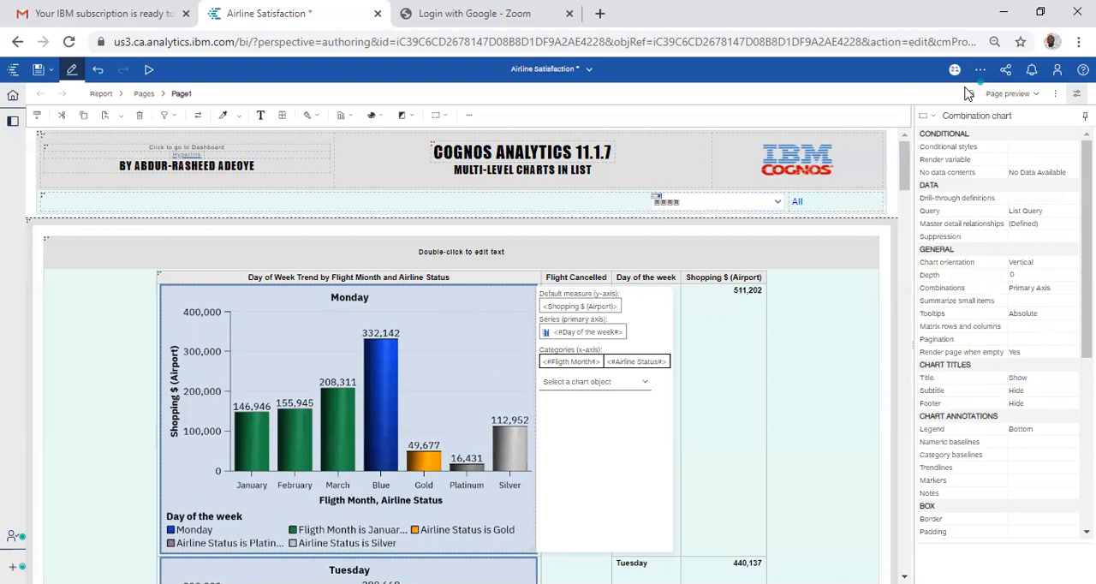
click(998, 94)
click(1011, 114)
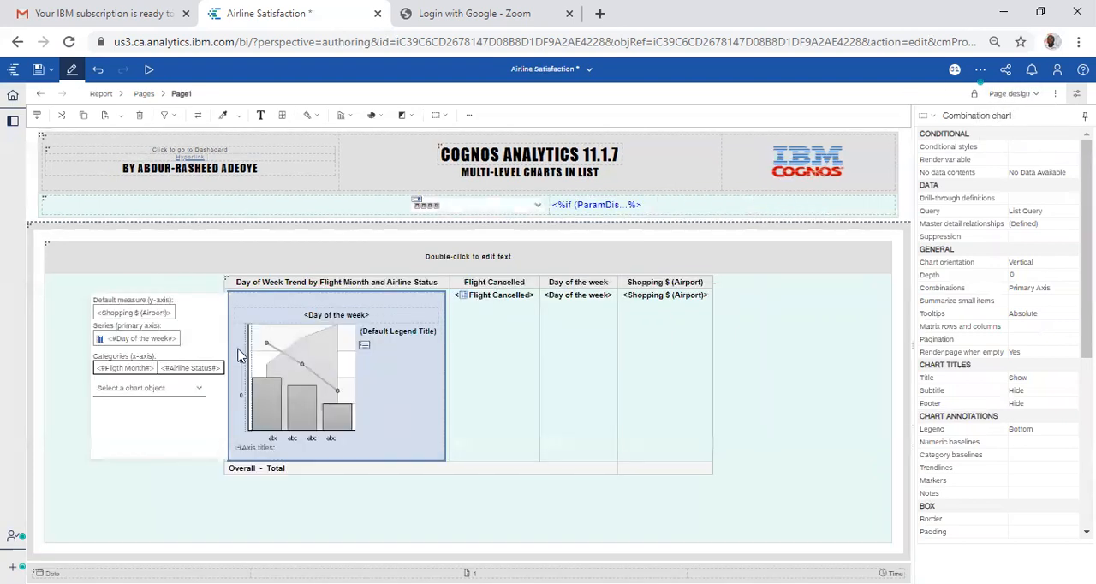
Step: Review the primary axis range's option for using the same range in all chart instances, and return to page preview
click(248, 350)
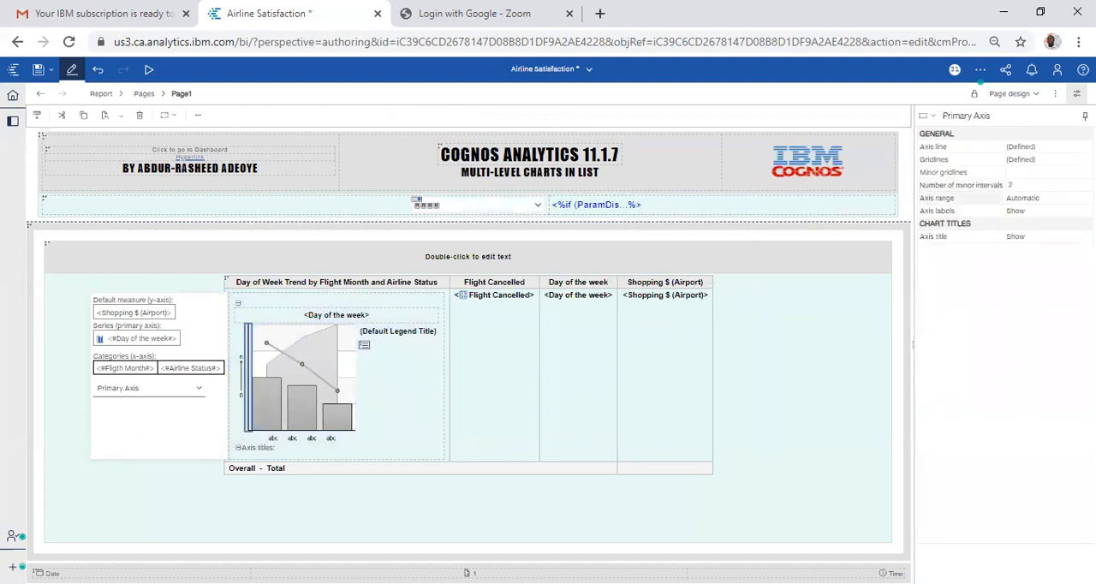
click(1022, 198)
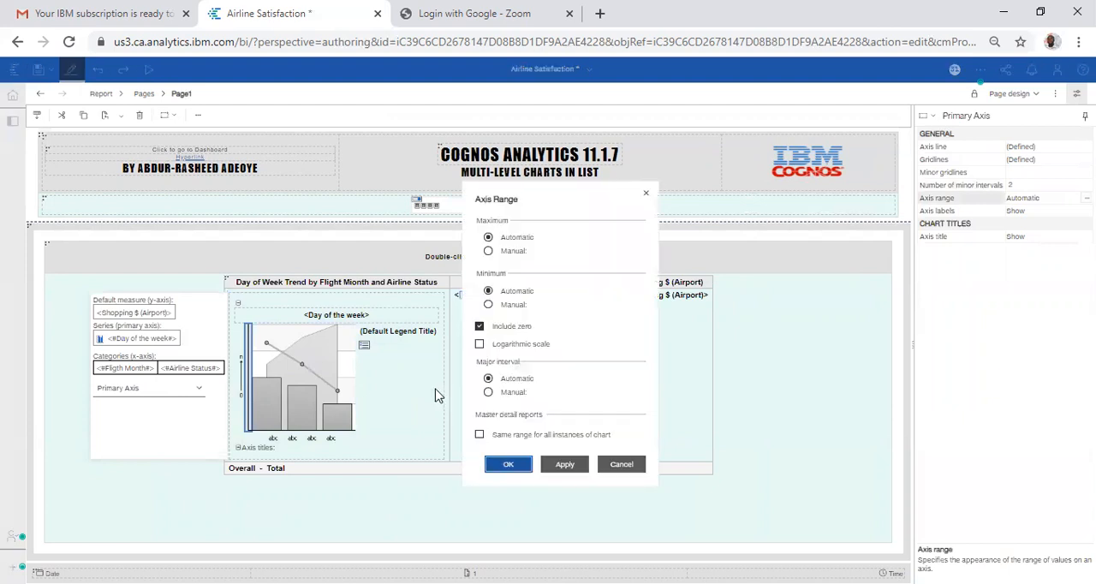
click(479, 435)
click(479, 435)
click(507, 465)
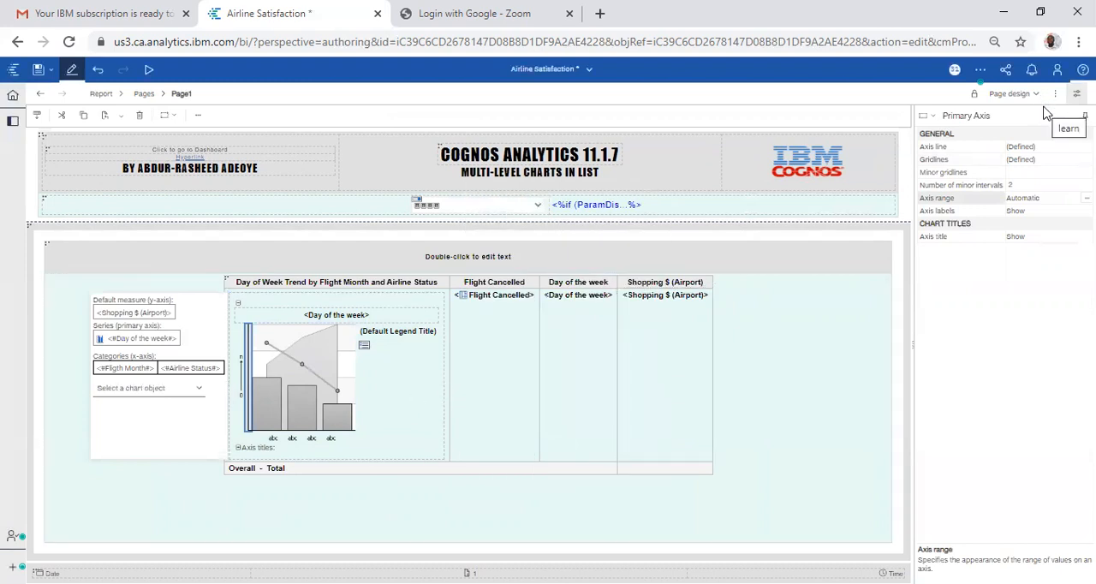
click(1019, 96)
click(1027, 129)
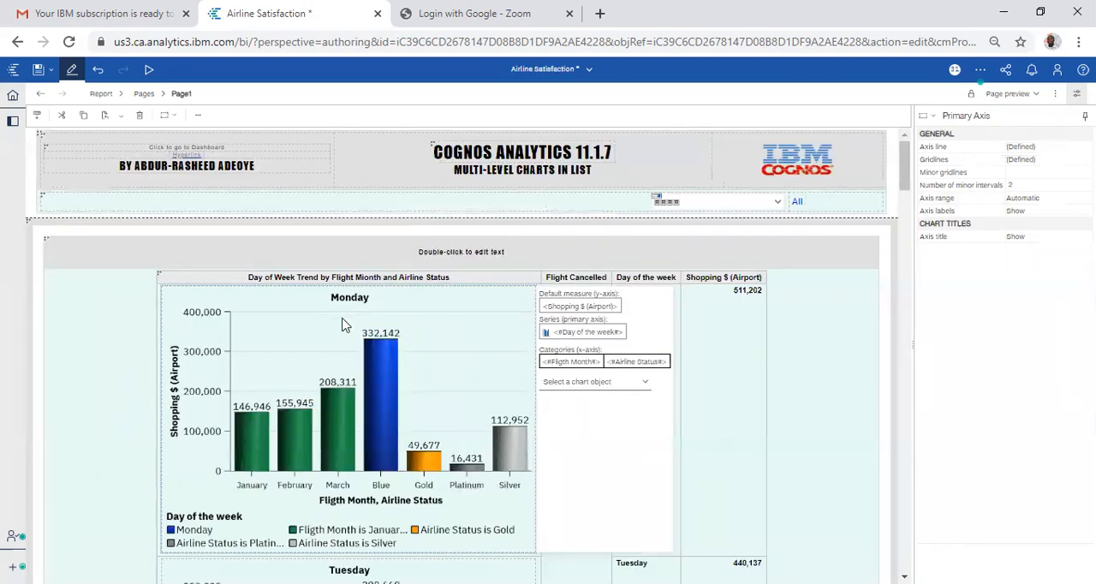
Step: Review the combination chart's master detail relationships linking Day of the week and Flight Cancelled between Main Query and List Query
click(444, 328)
click(701, 332)
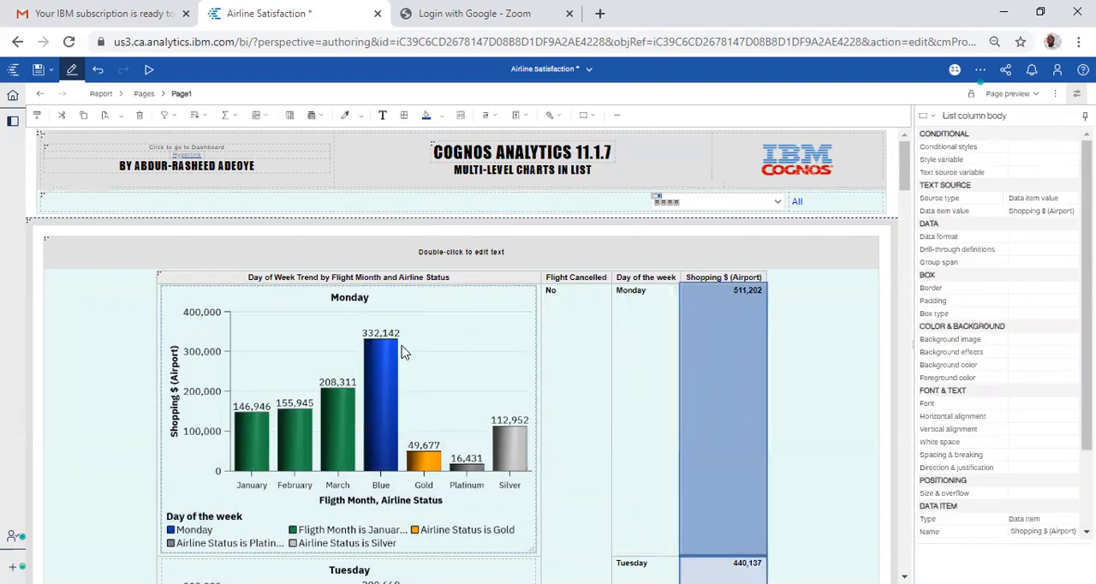
click(460, 345)
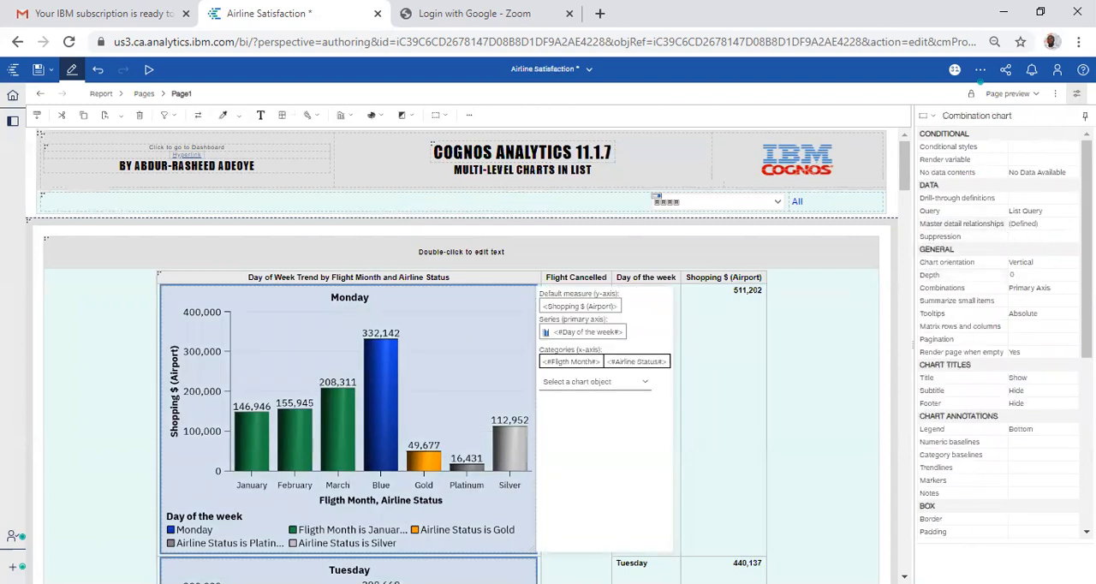
click(1070, 225)
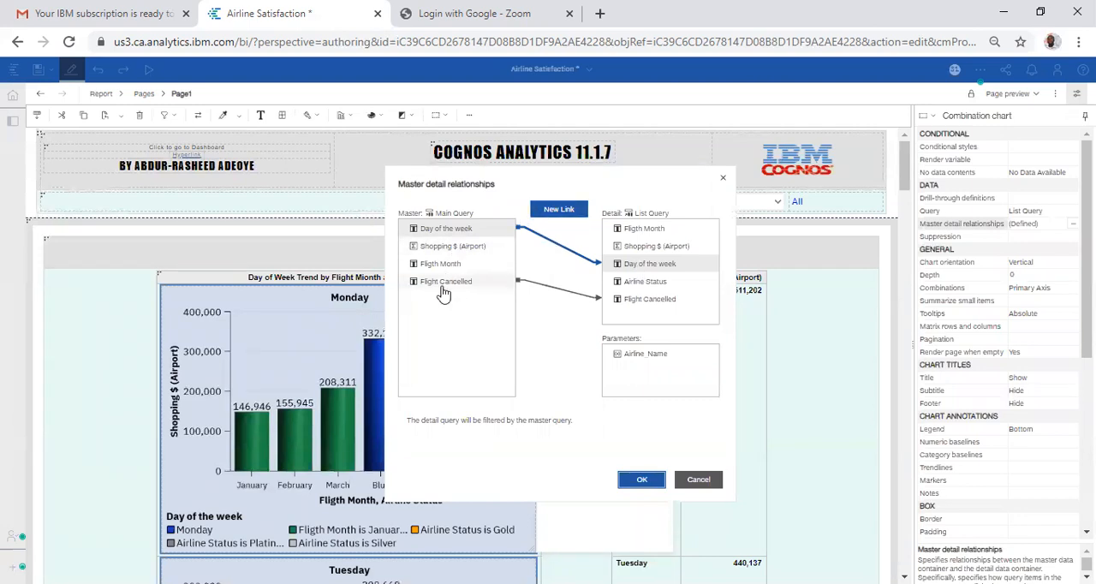
click(641, 480)
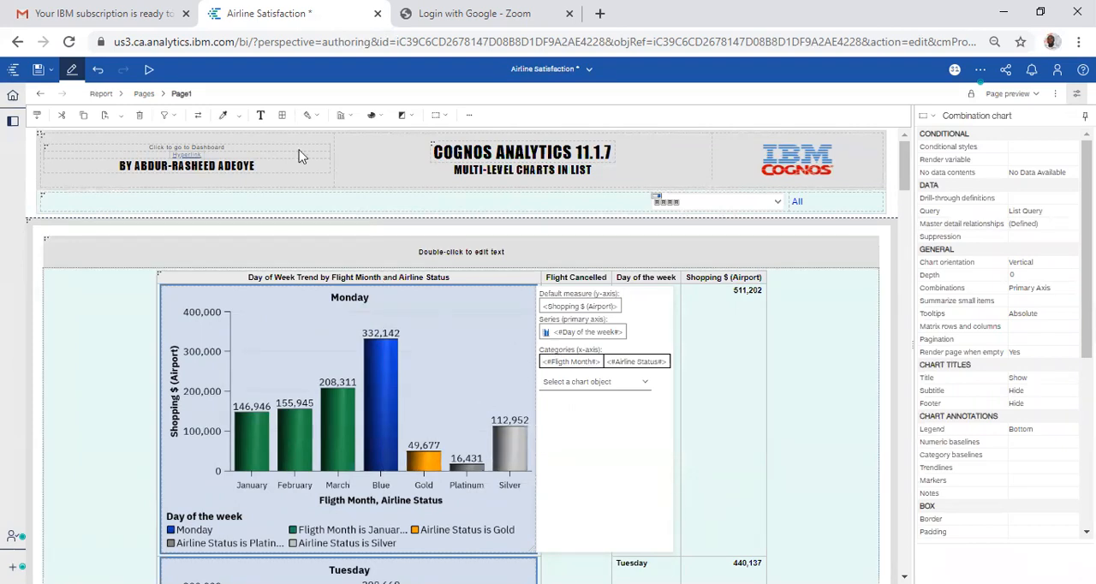
Step: Insert a hyperlink into the page header, in front of the COGNOS ANALYTICS 11.1.7 title
click(361, 171)
click(348, 197)
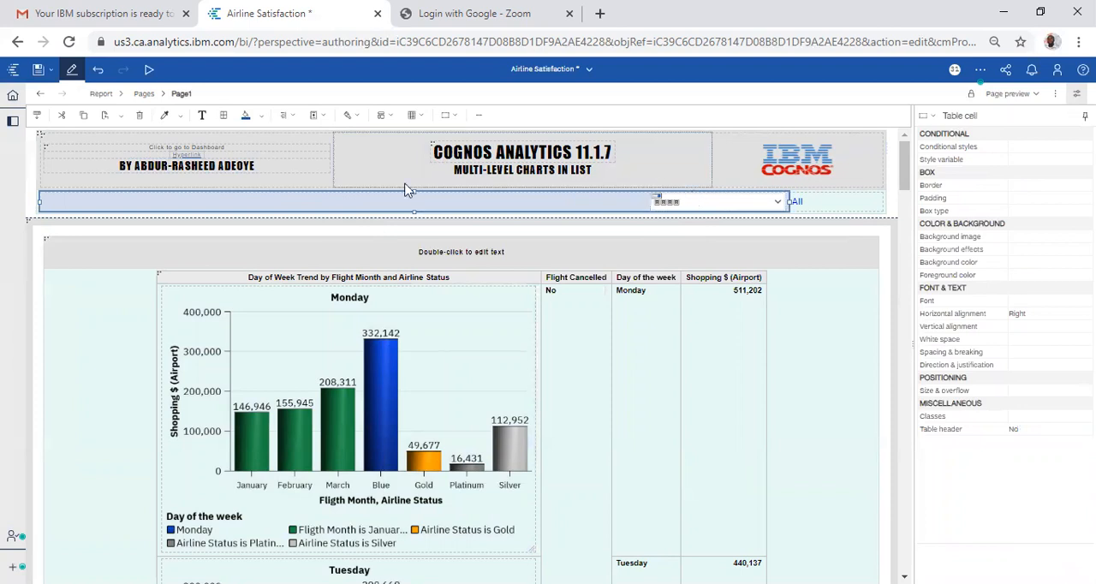
click(205, 168)
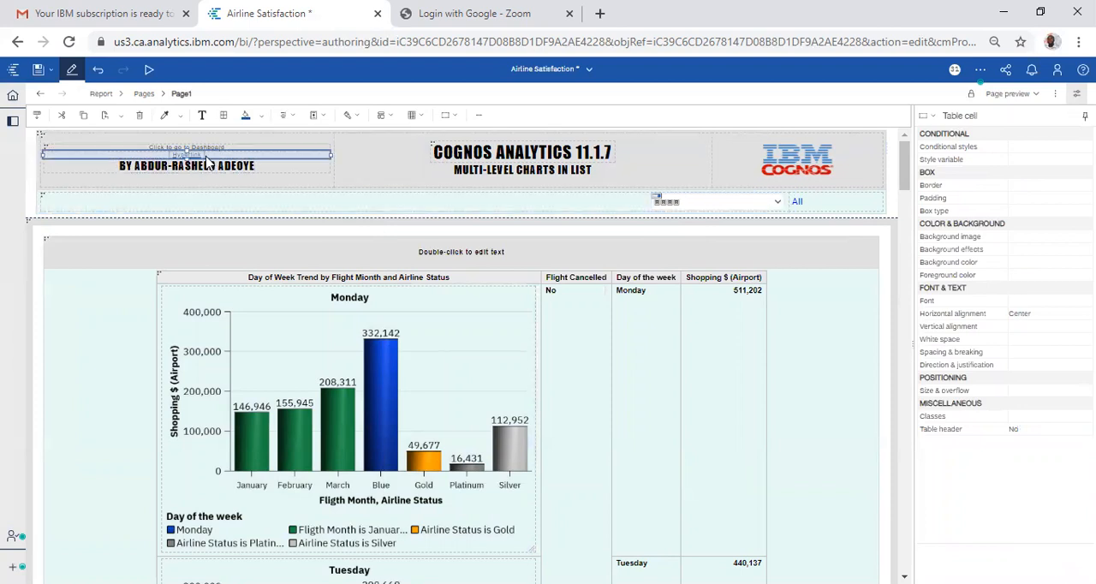
click(10, 122)
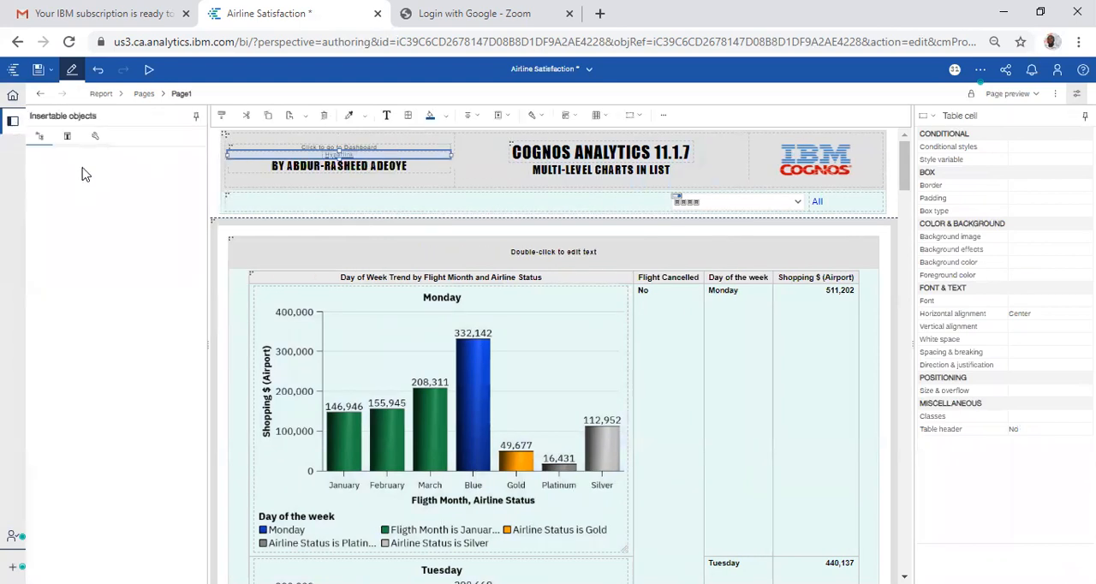
click(95, 138)
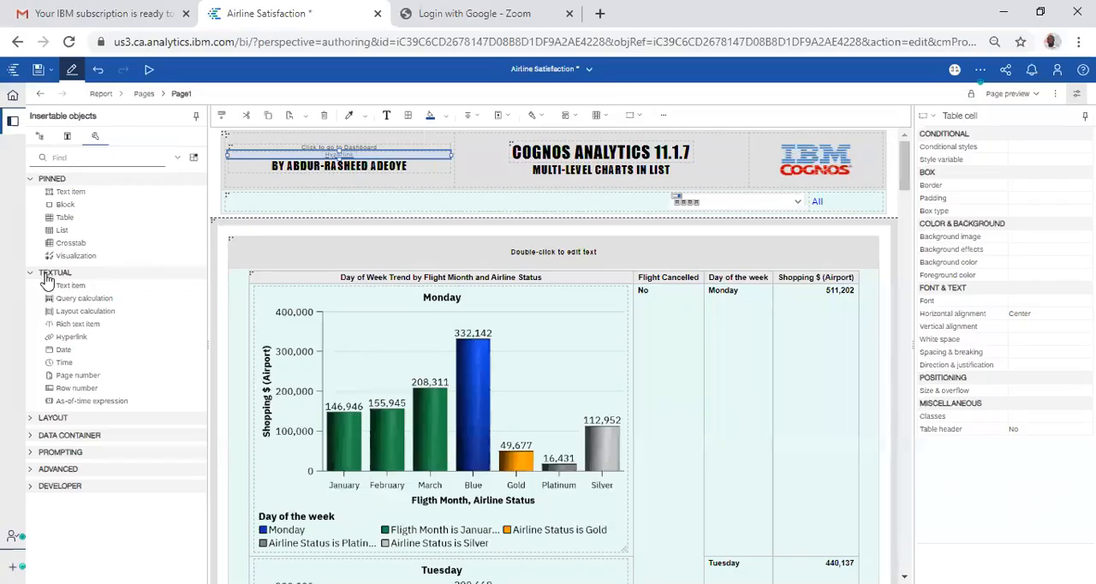
drag(79, 345, 476, 158)
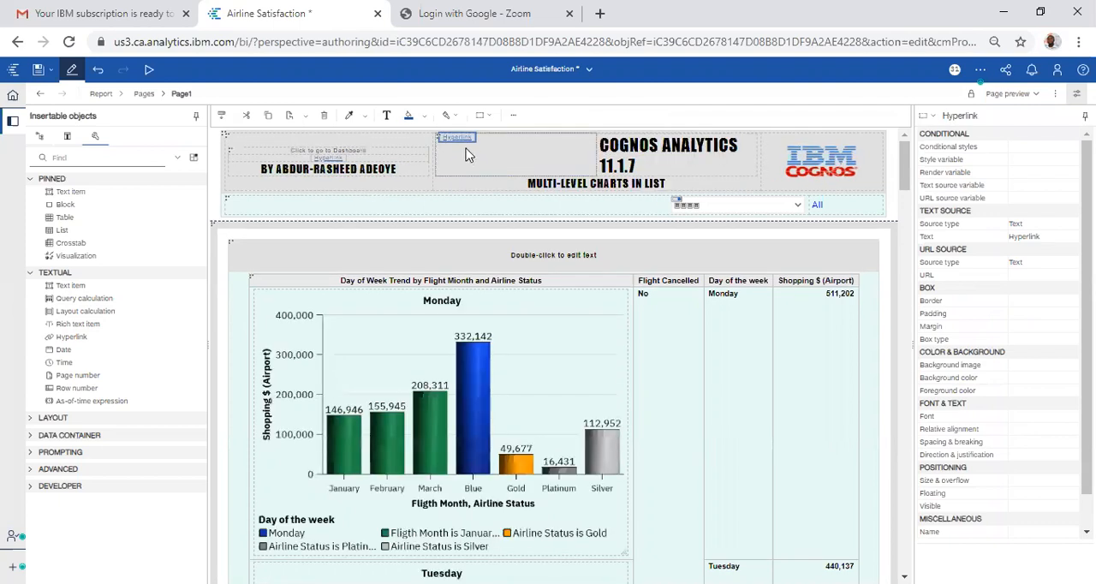
click(1062, 277)
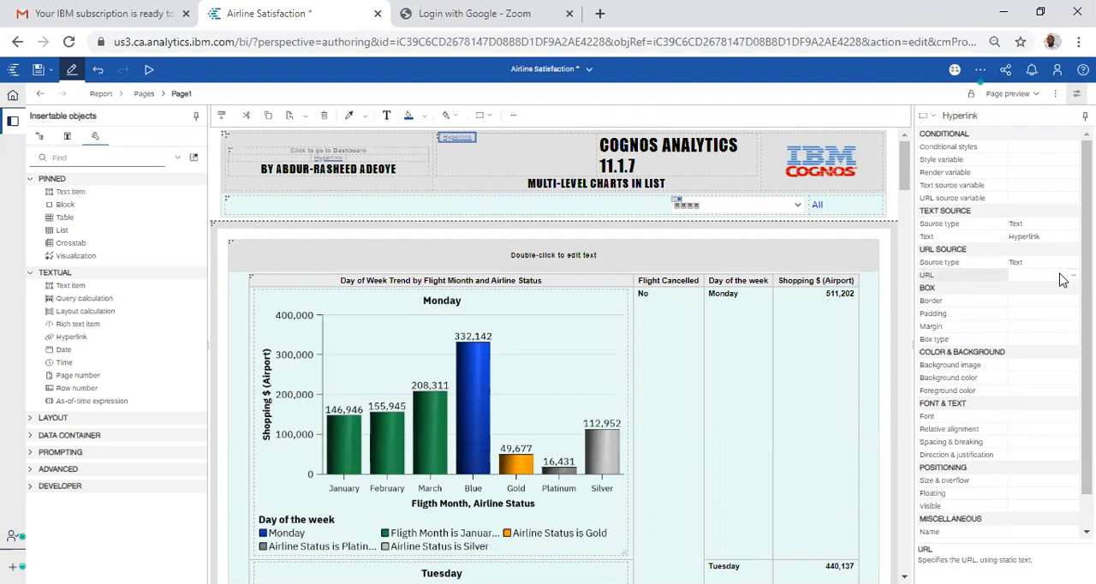
click(1071, 275)
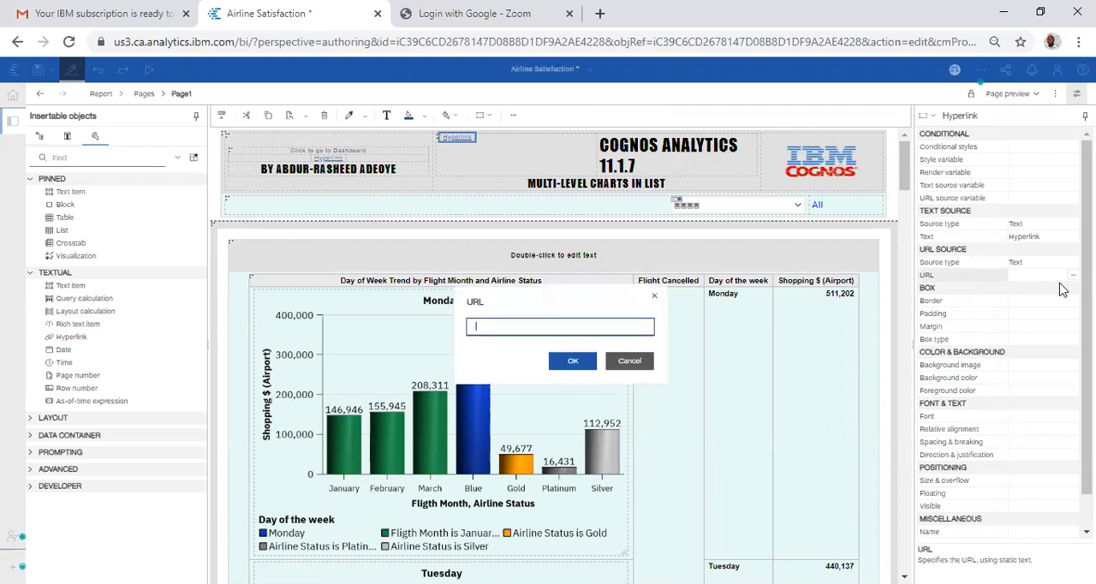
click(630, 361)
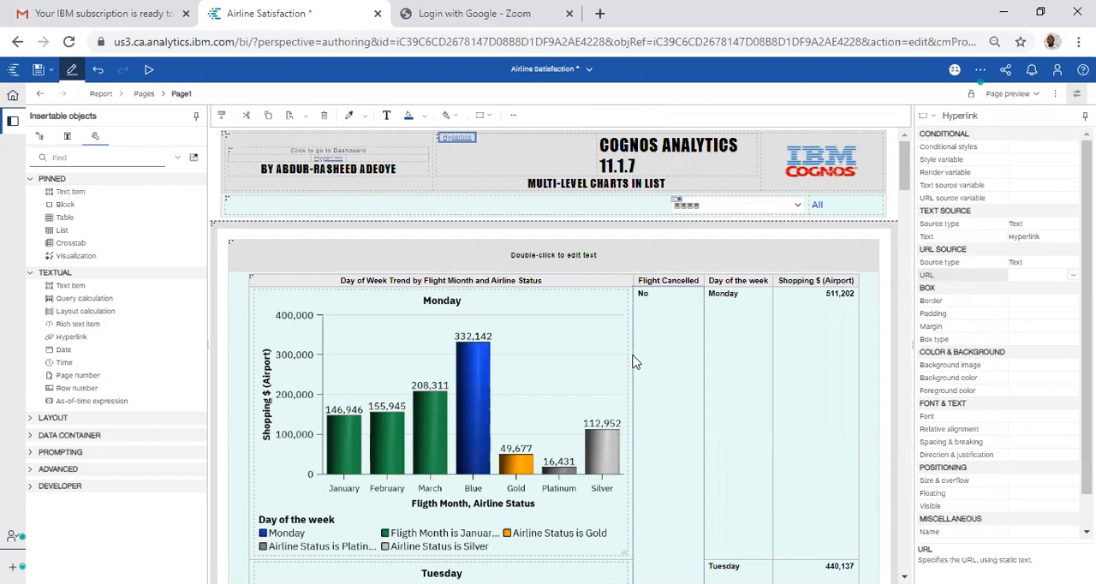
Step: Open the Airline Satisfaction dashboard from the recently viewed items and copy its share link
click(12, 96)
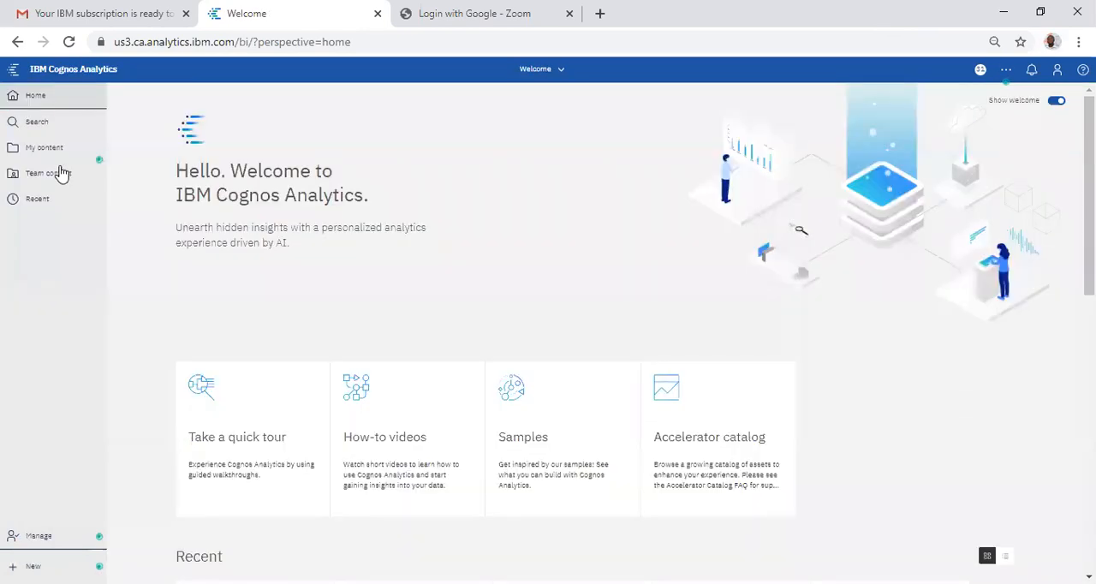
click(37, 199)
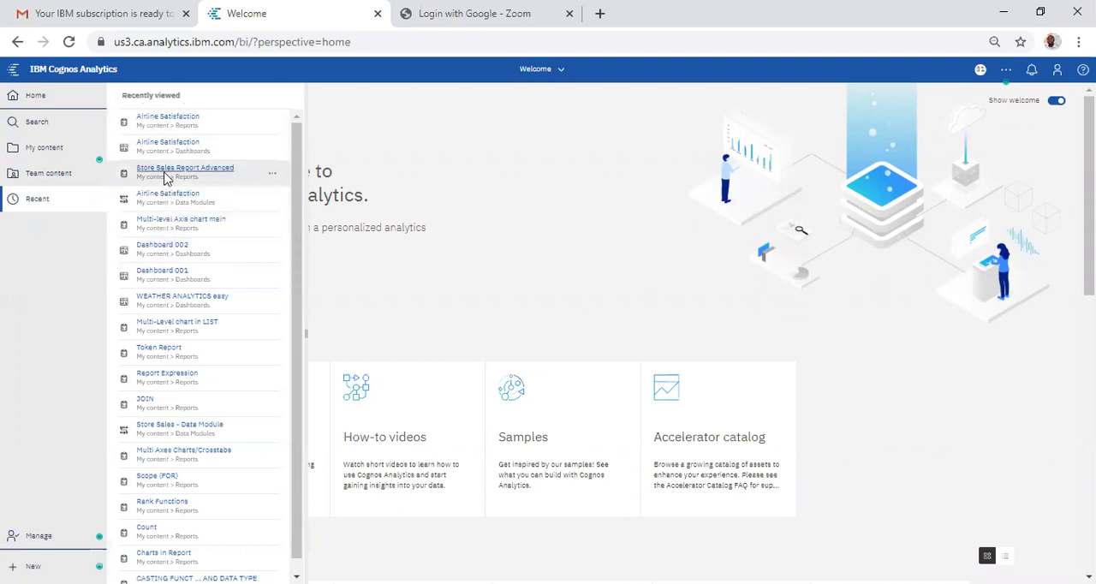
click(168, 143)
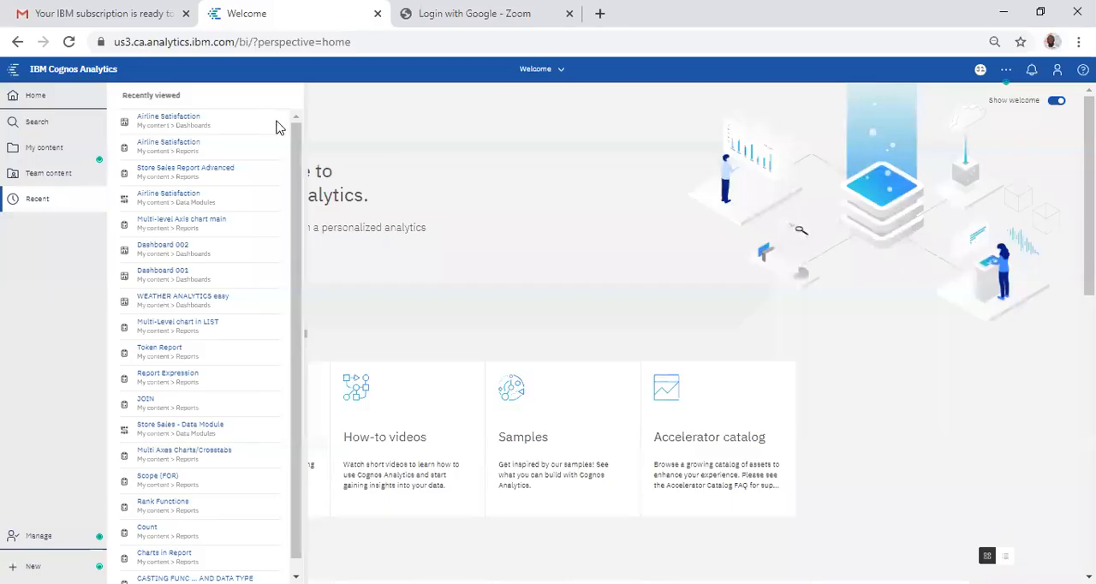
click(275, 123)
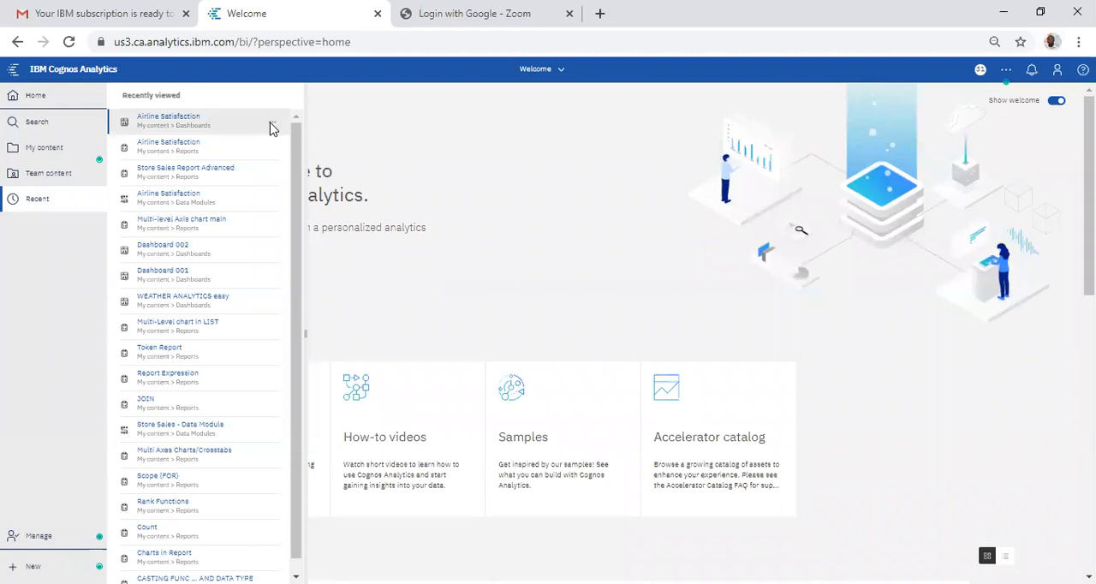
click(271, 125)
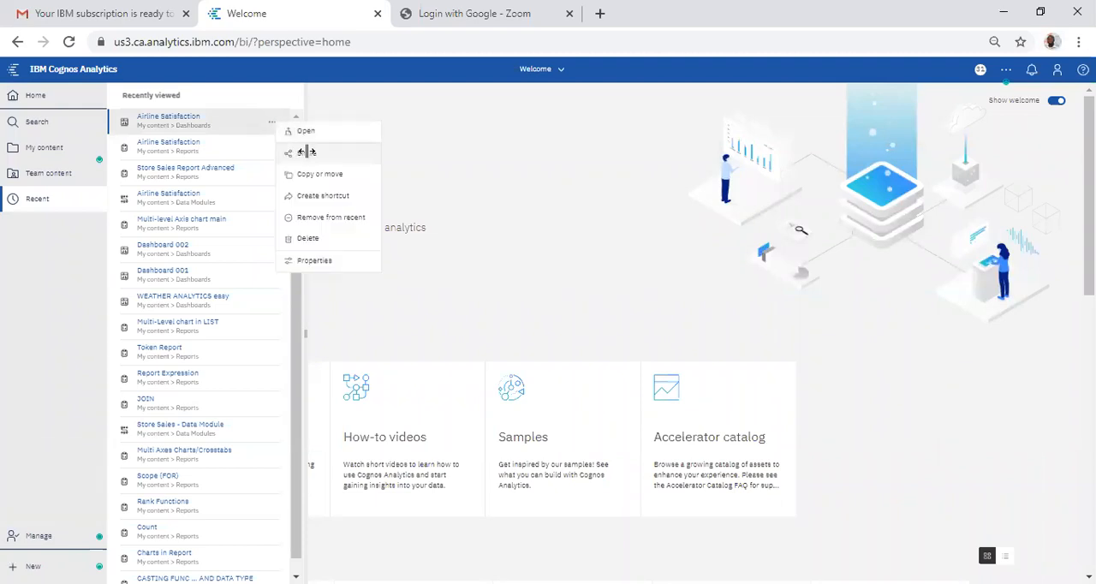
click(277, 183)
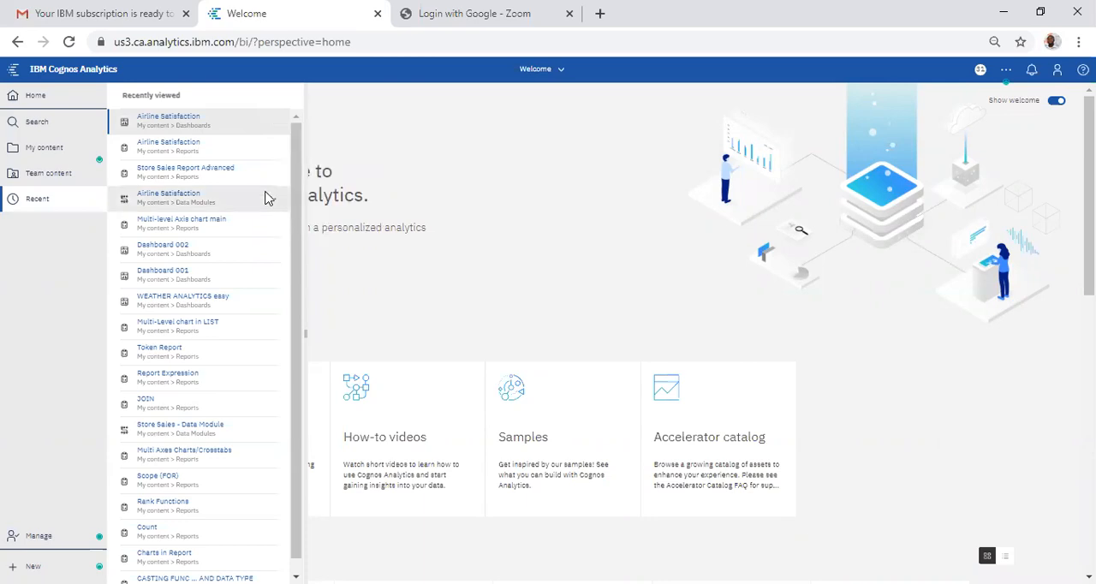
click(266, 199)
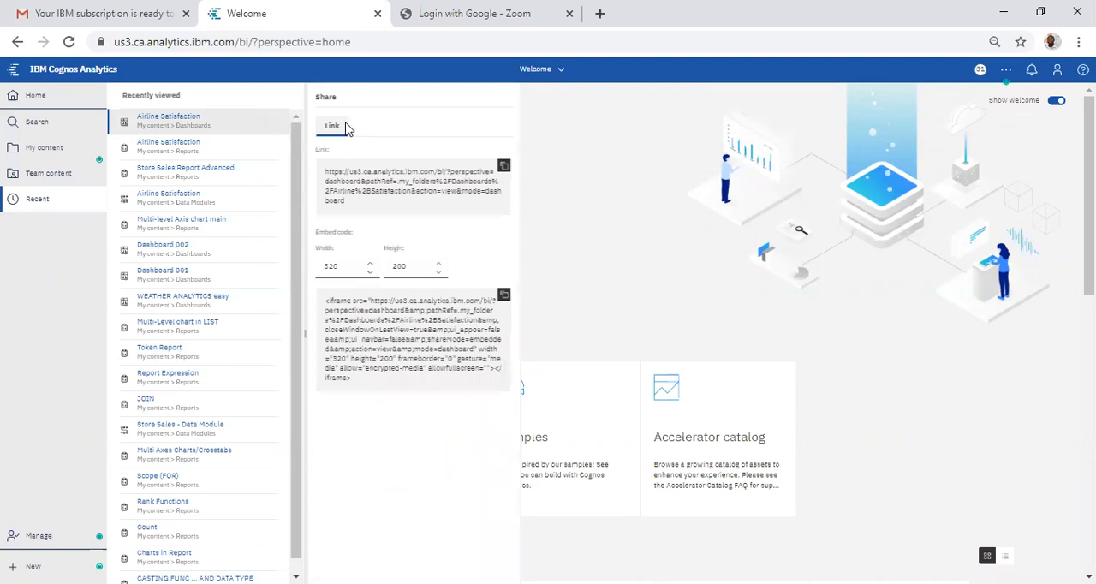
click(506, 168)
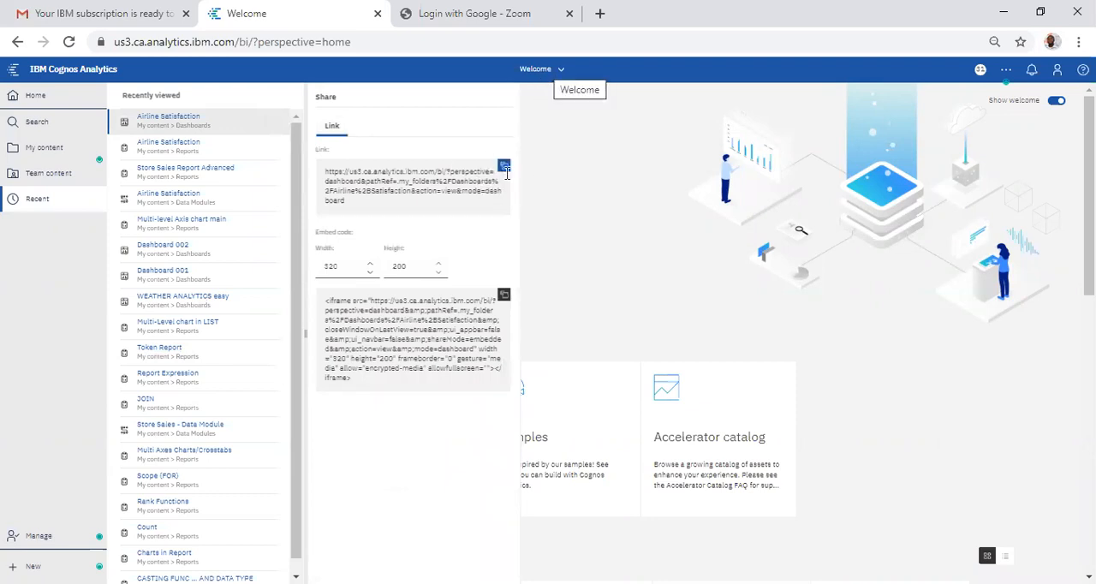
Step: Return to the Airline Satisfaction report and try the copied dashboard link as the new hyperlink's URL
click(555, 72)
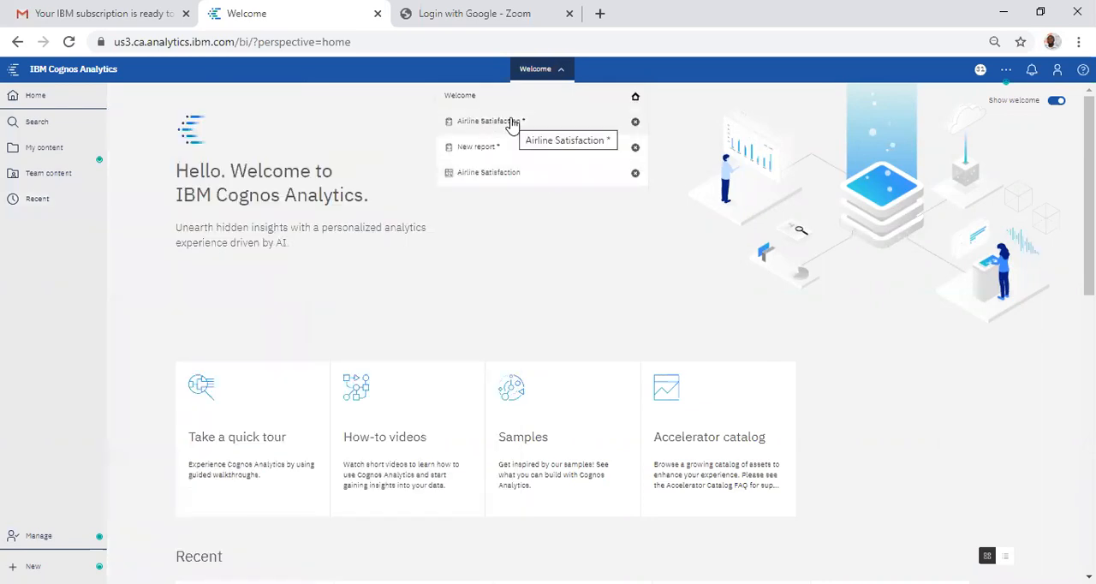
click(512, 122)
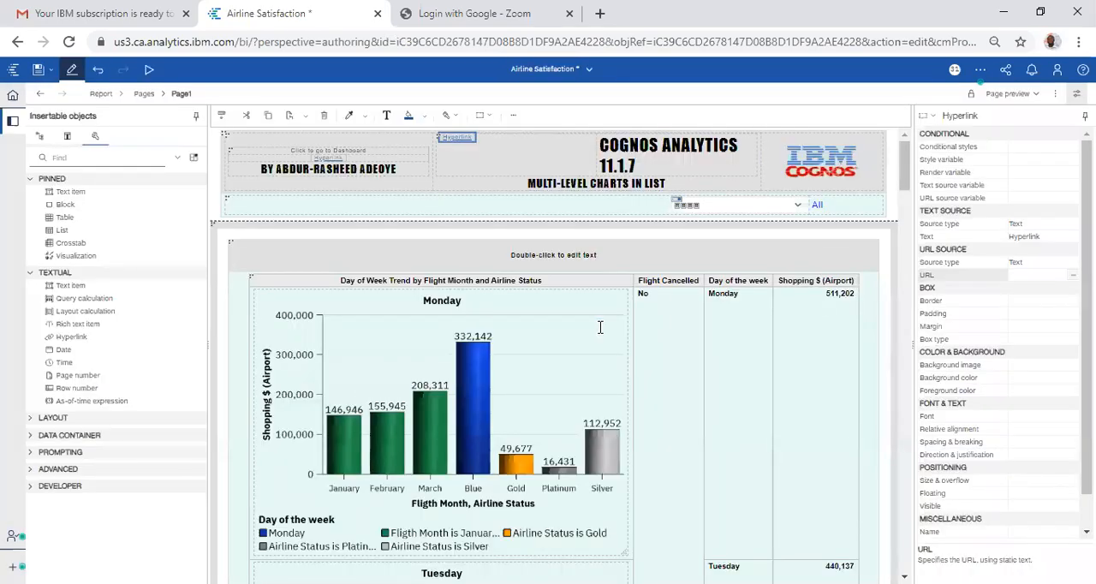
key(ctrl+v)
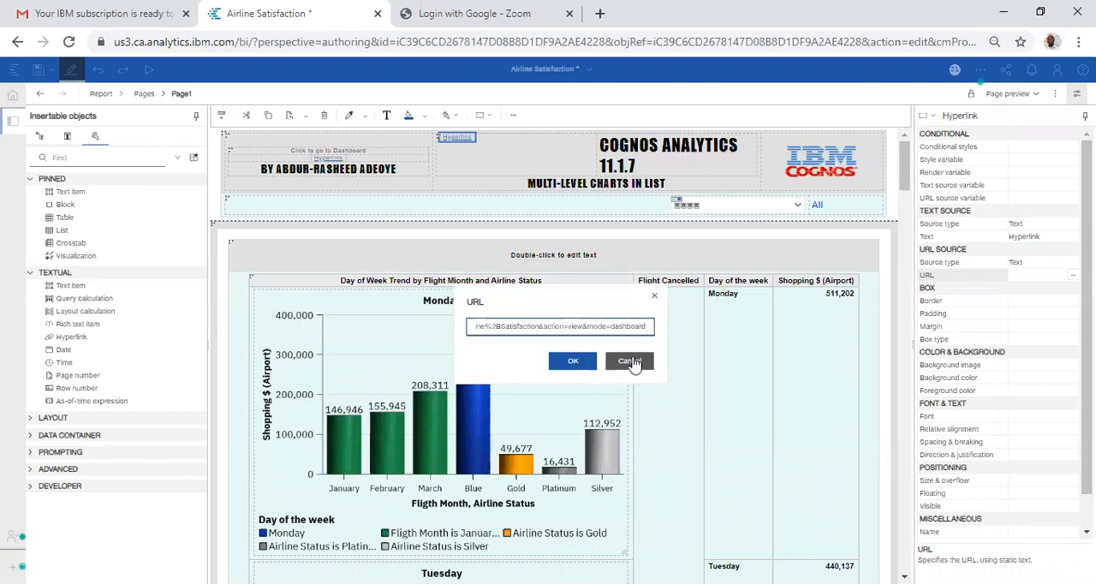
click(631, 363)
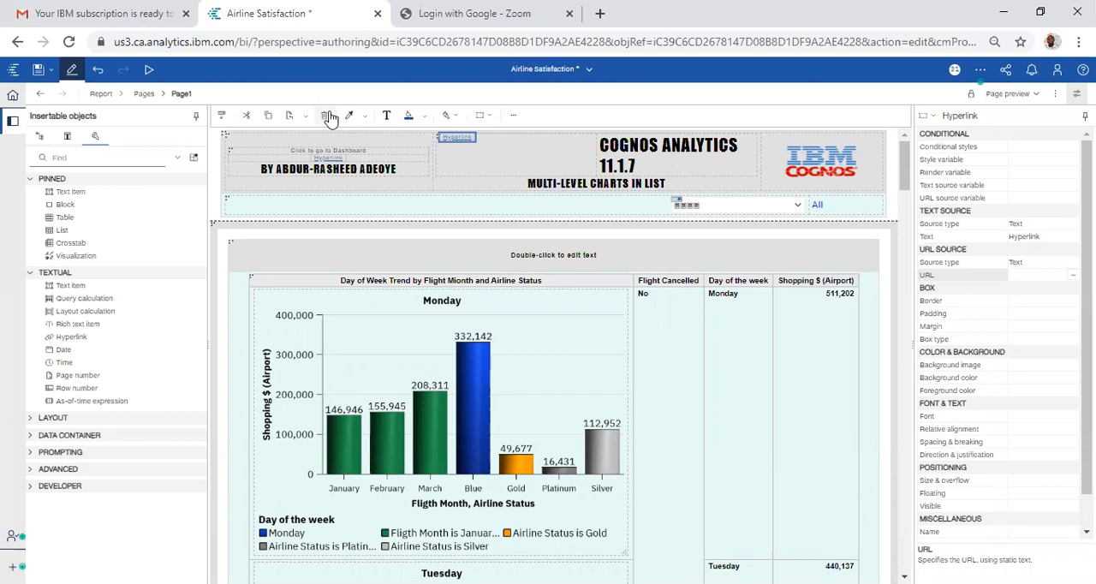
click(514, 161)
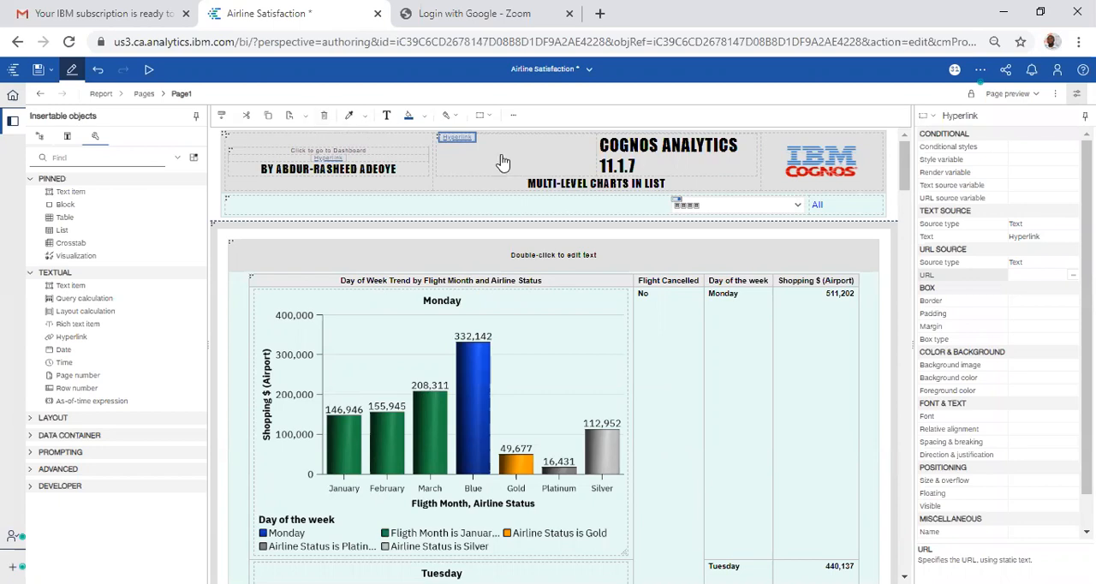
click(324, 119)
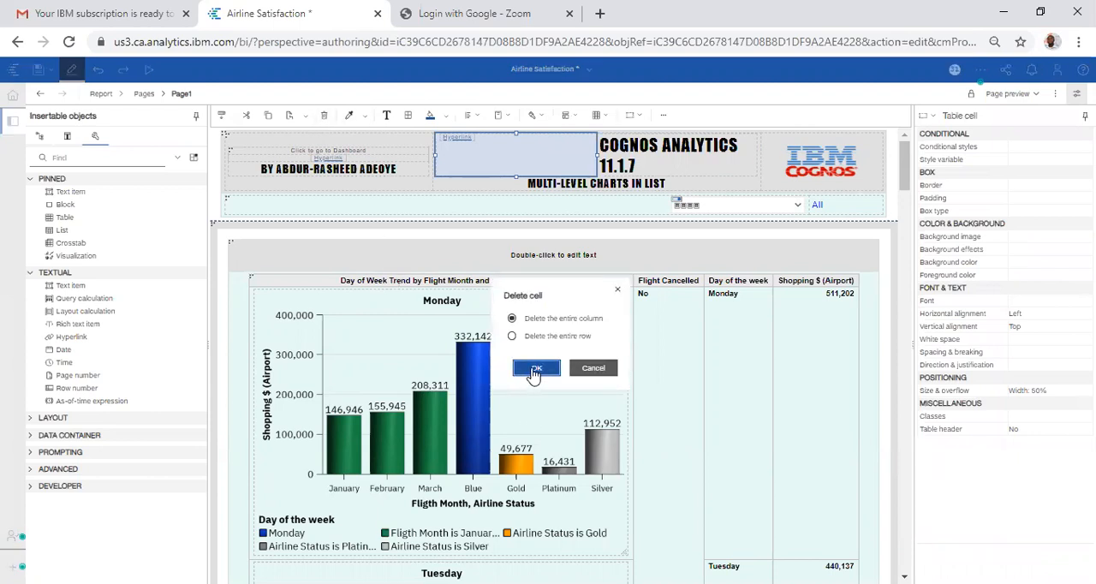
click(591, 370)
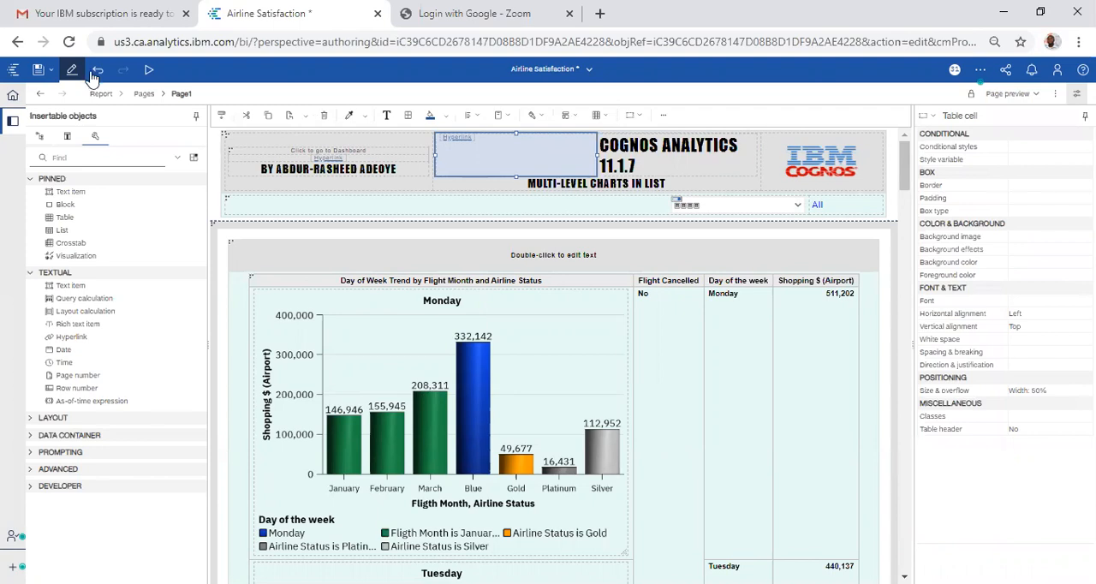
Step: Undo the insertion of the hyperlink in front of the COGNOS ANALYTICS 11.1.7 title
click(95, 72)
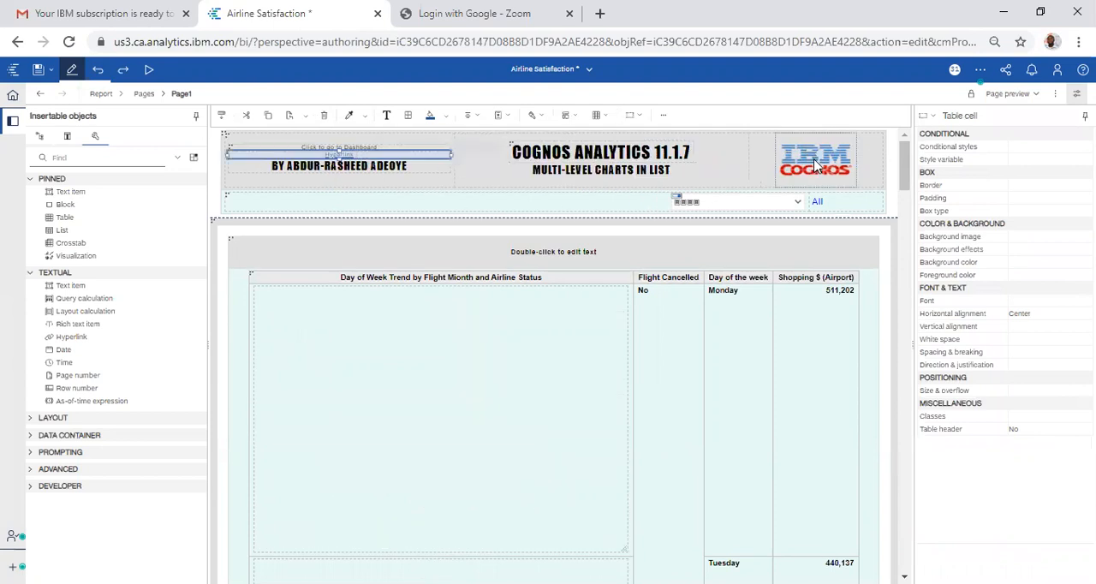
Step: Try adding a value prompt to the header row beneath the title, with a new parameter named PAP
click(613, 204)
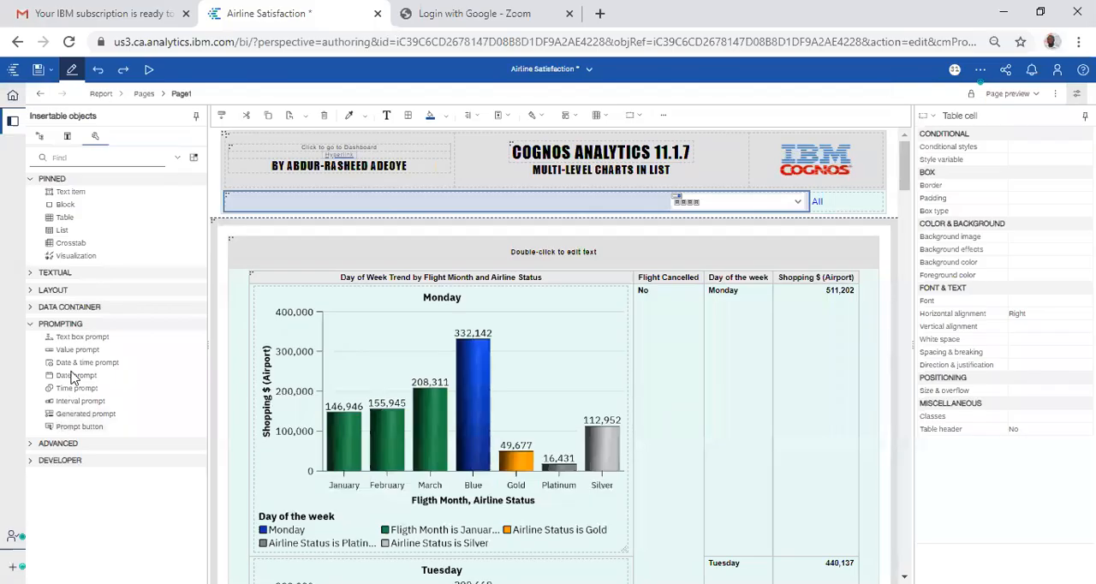
drag(405, 195, 396, 184)
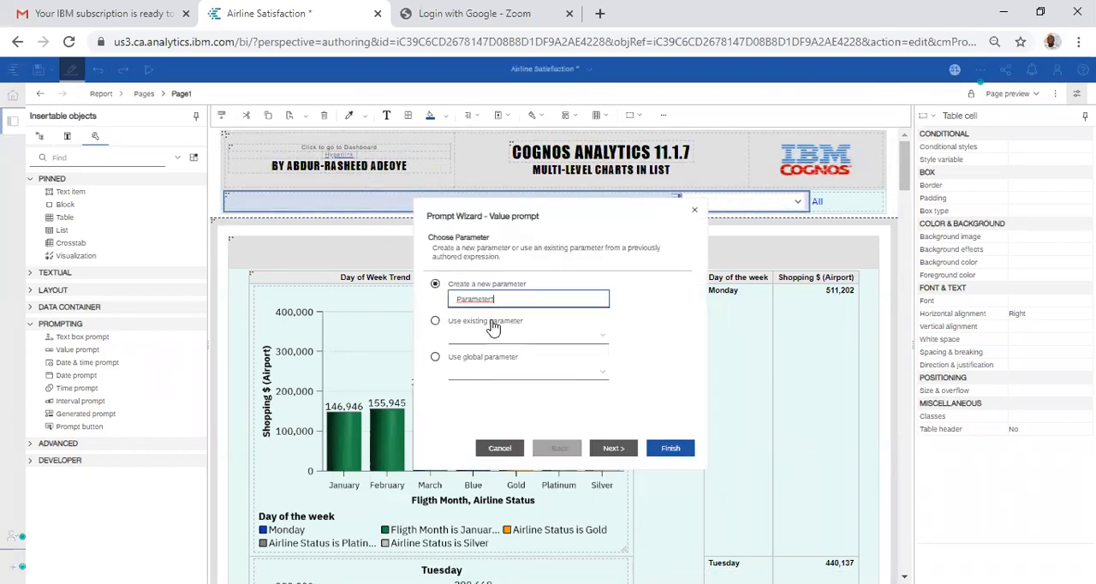
key(BackSpace)
key(BackSpace)
key(BackSpace)
key(BackSpace)
key(BackSpace)
key(BackSpace)
key(BackSpace)
key(BackSpace)
key(BackSpace)
text(PAP)
click(613, 449)
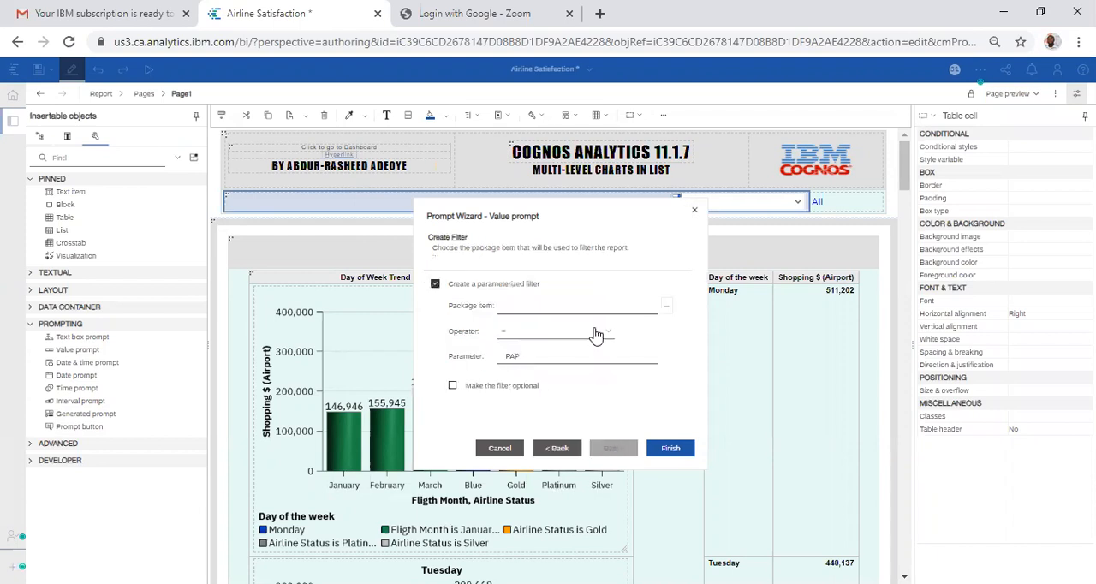
Step: Set the prompt's parameterized filter to the Airline Name package item with the = operator, and make the filter optional
click(664, 314)
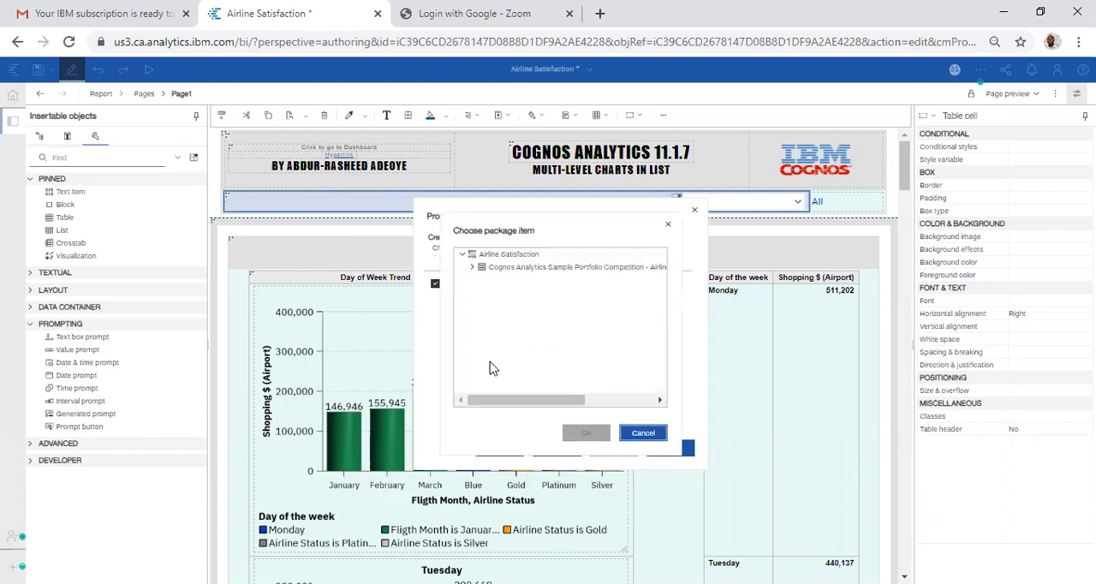
click(474, 267)
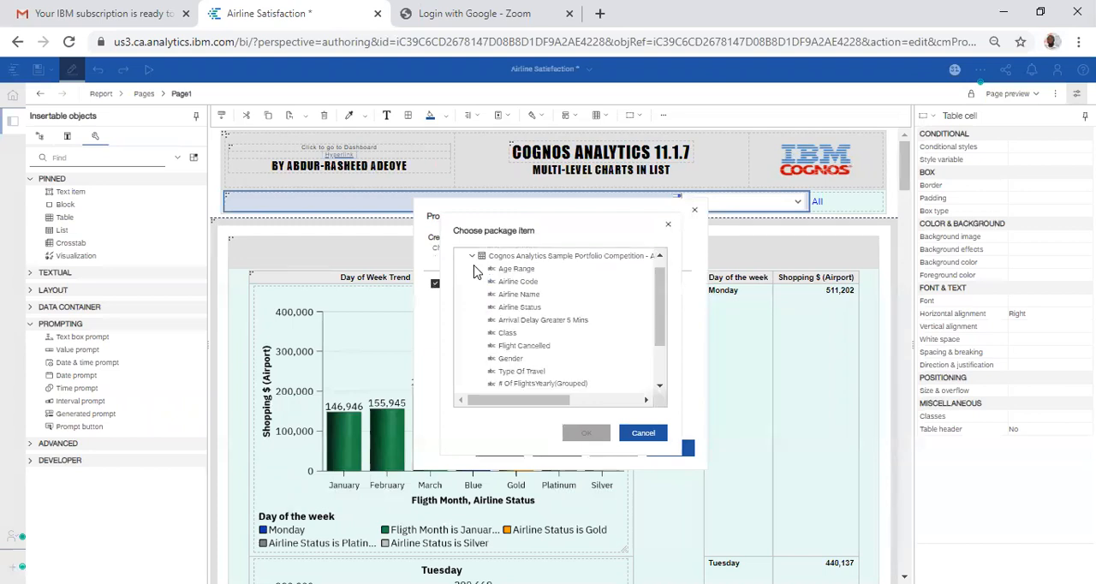
click(529, 296)
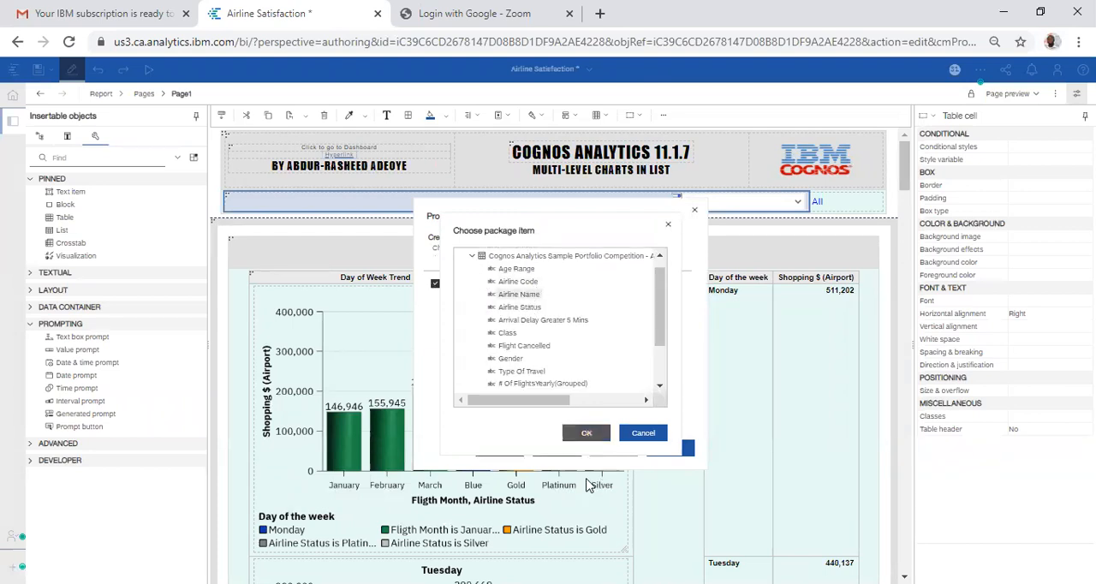
click(587, 434)
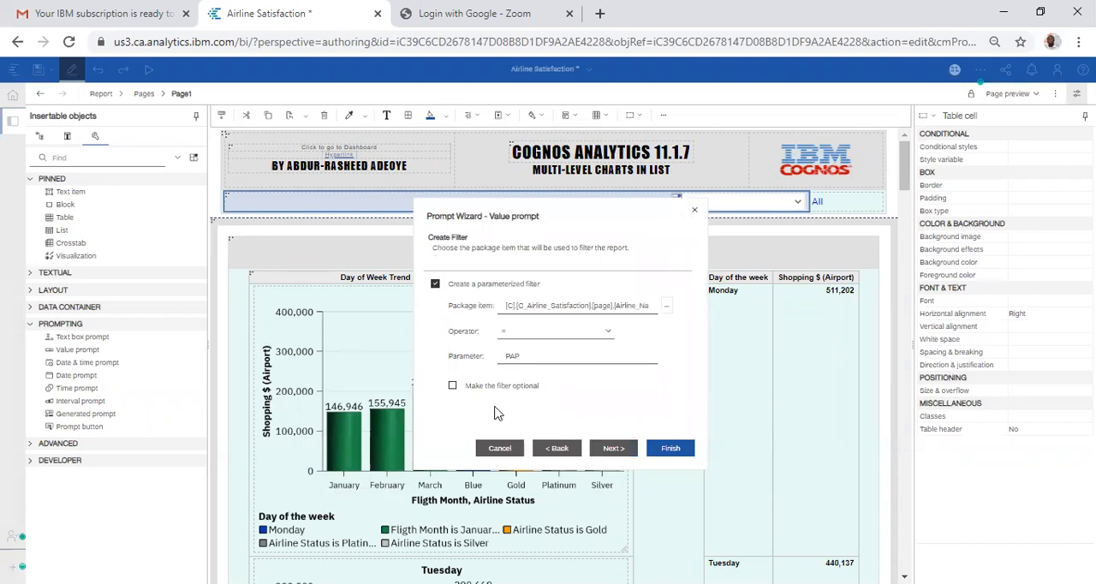
click(452, 387)
click(603, 449)
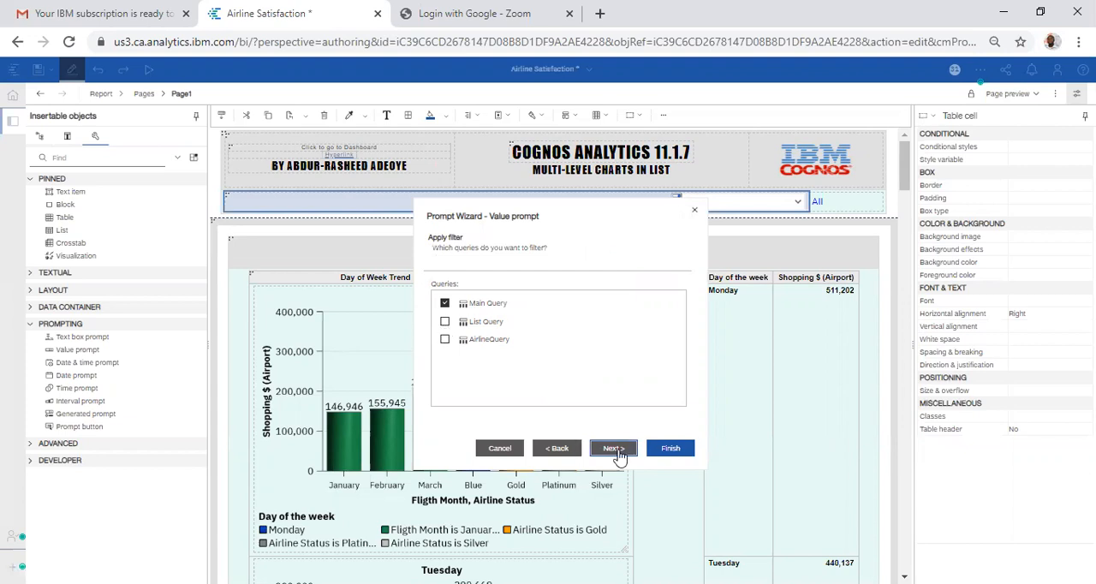
Step: Include List Query with Main Query in the prompt's filtered queries, advance to populating the control, and cancel the prompt wizard
click(445, 322)
click(611, 448)
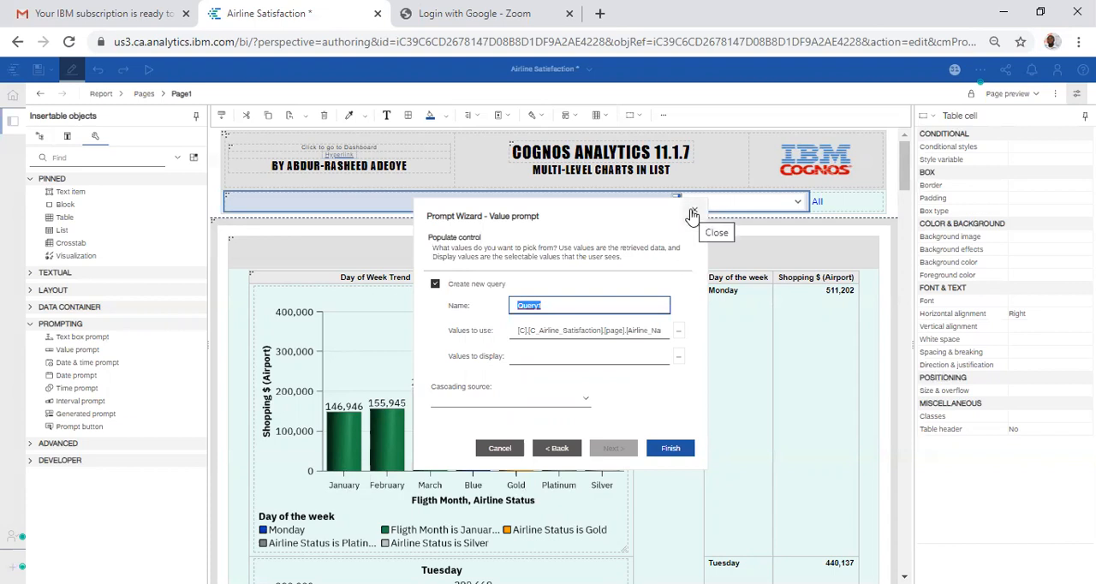
click(500, 448)
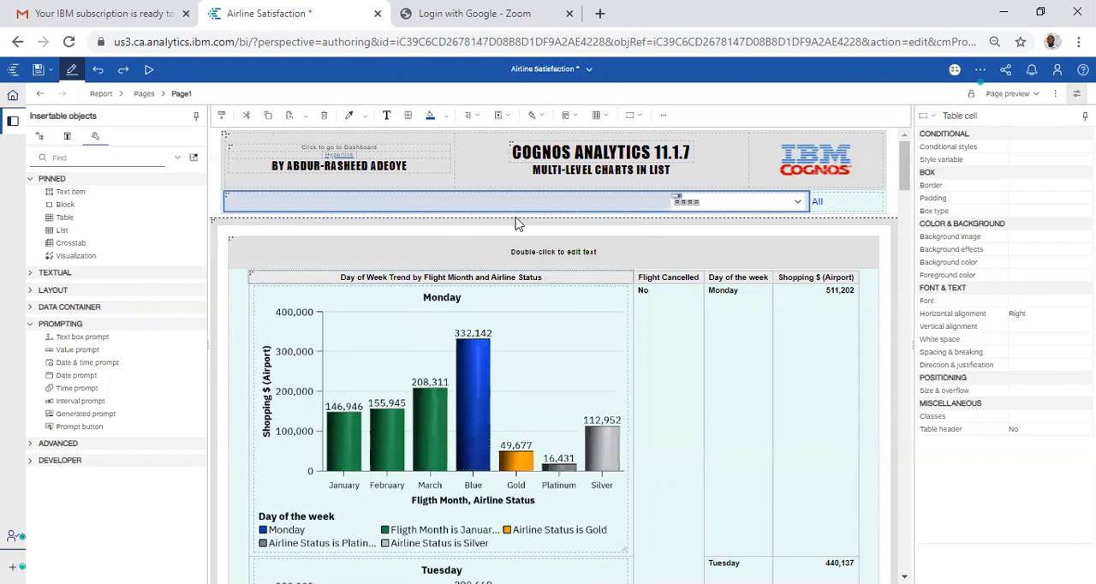
Step: Try a layout calculation in the All cell, validate IF (ParamDisplayValue('Airline_Name') IS NULL) THEN ('ALL') ELSE (ParamDisplayValue('Airline_Name')), and cancel it
click(867, 207)
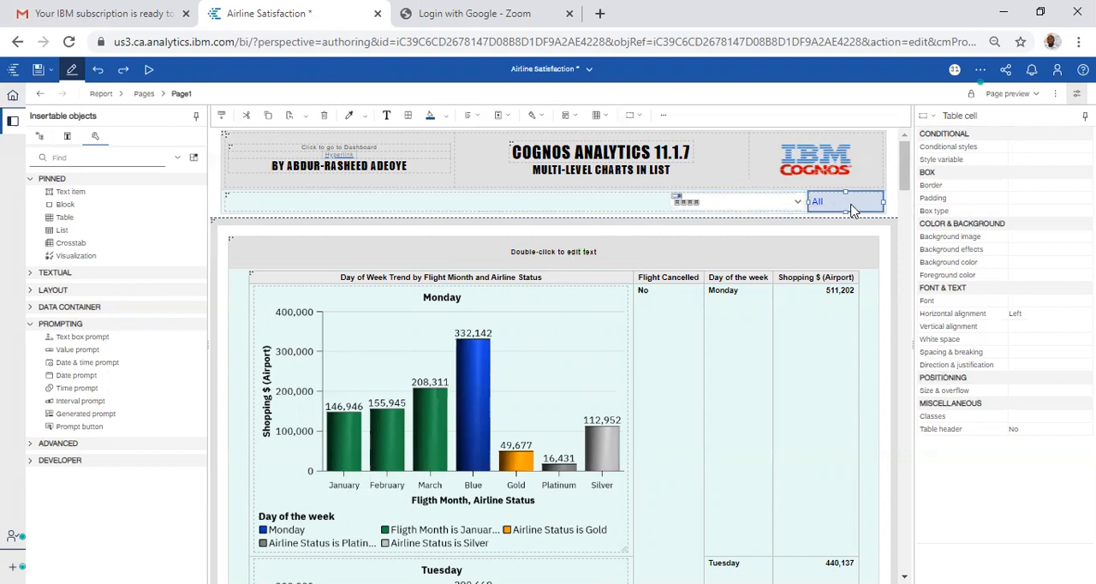
click(30, 274)
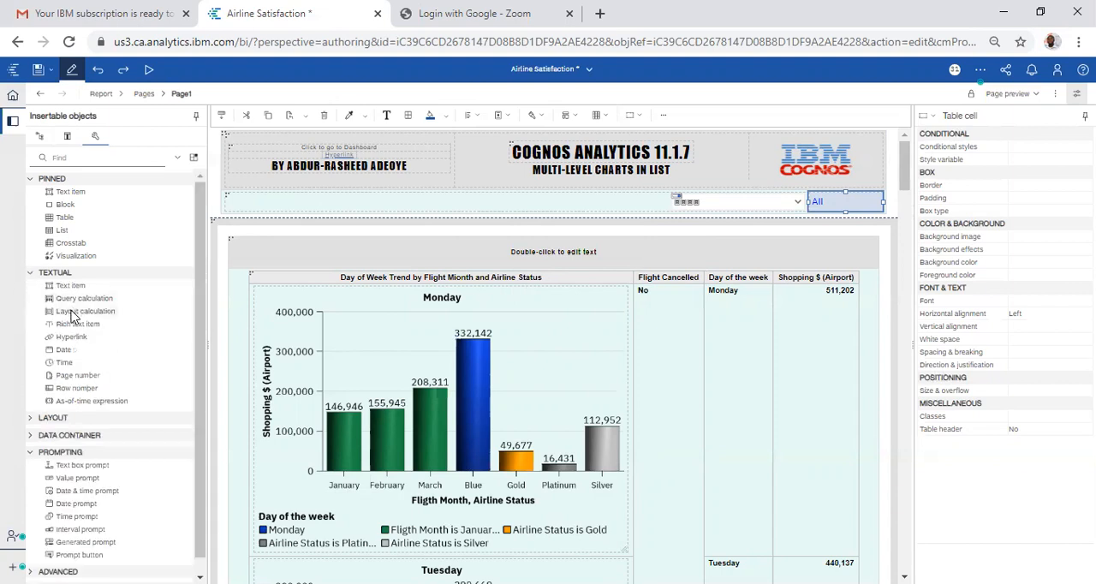
drag(73, 317, 510, 182)
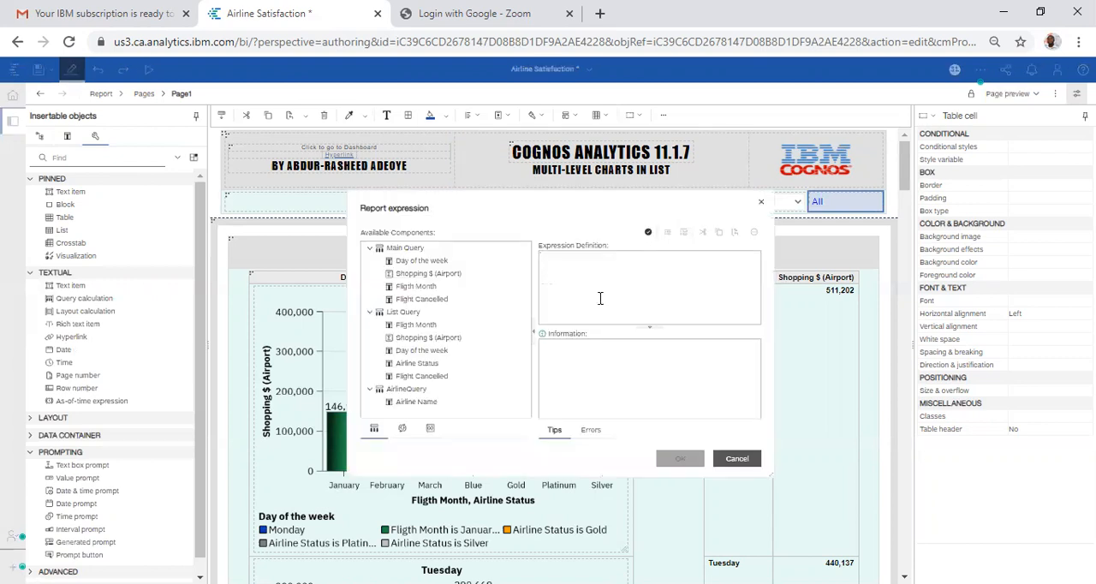
click(430, 430)
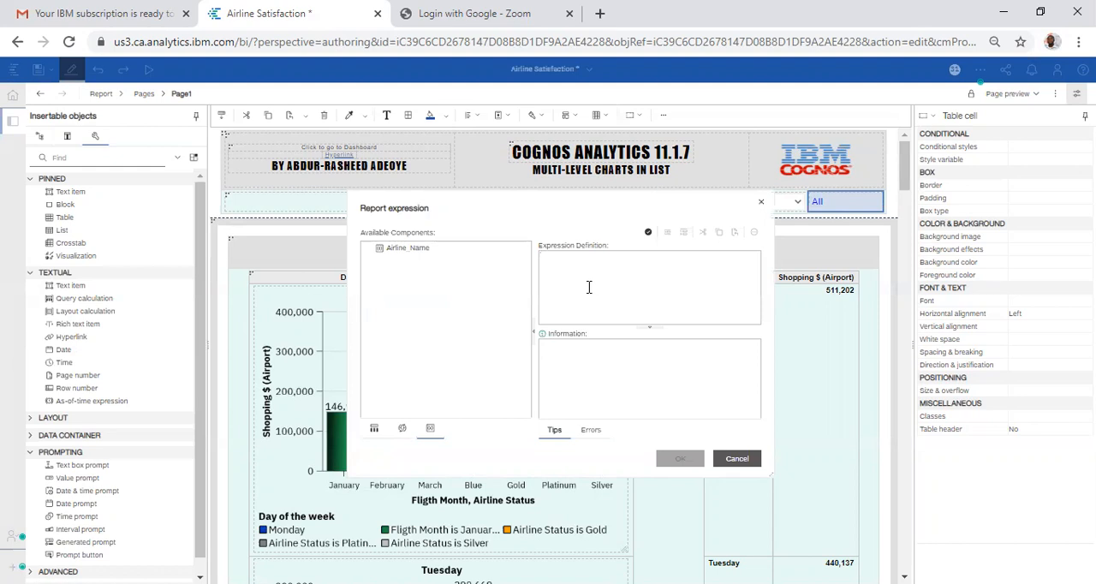
click(589, 287)
text(IF ()
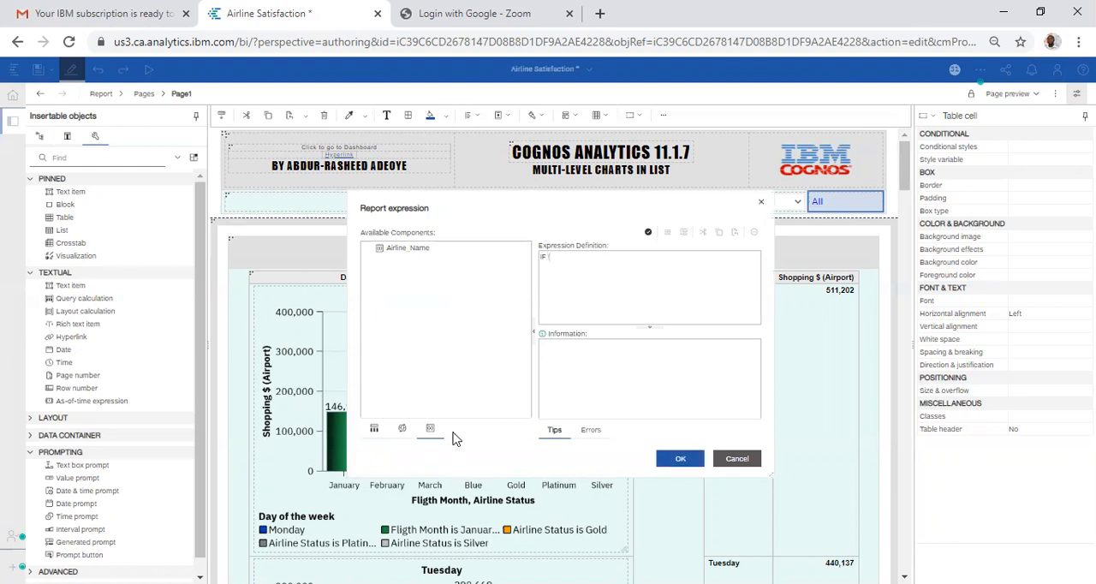
double_click(411, 250)
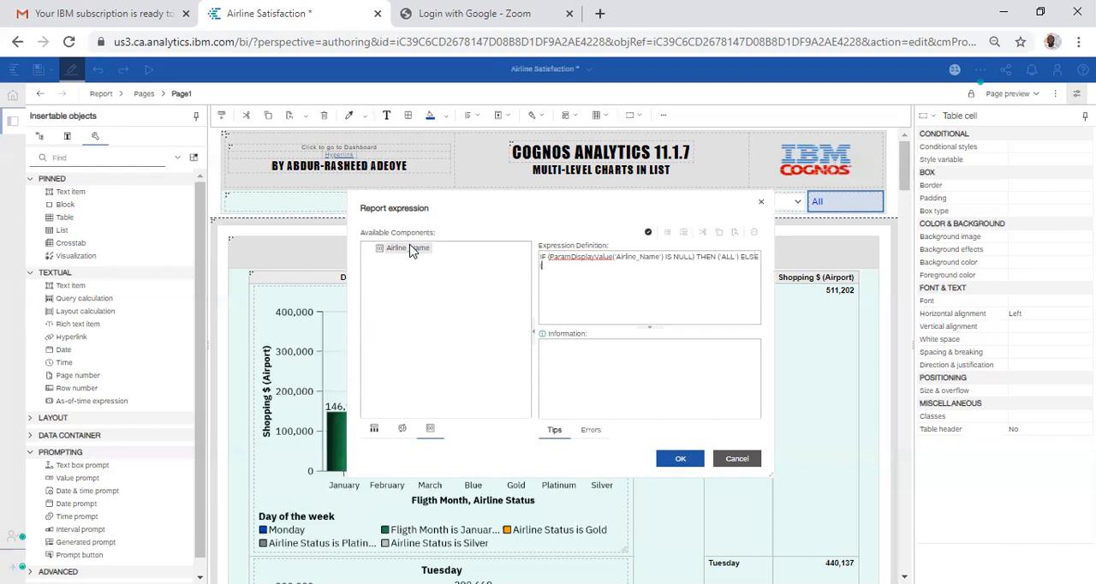
double_click(411, 249)
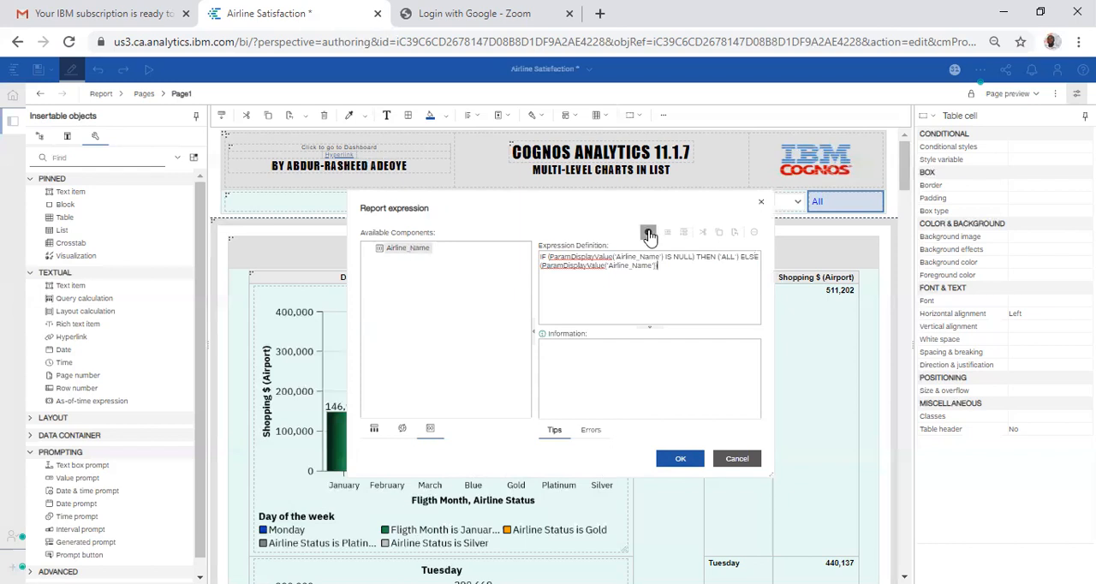
click(668, 462)
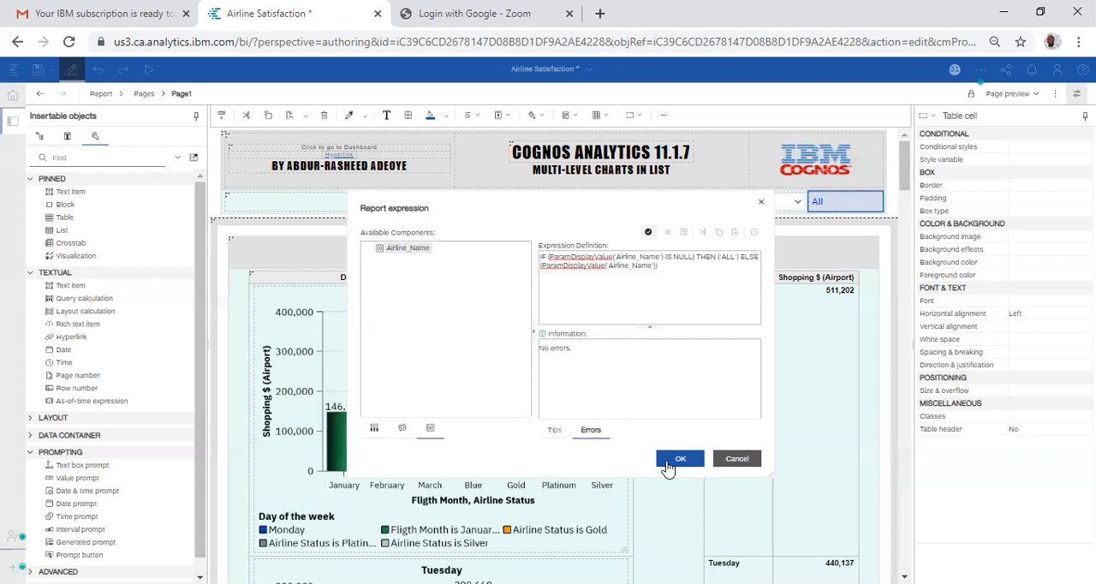
click(726, 458)
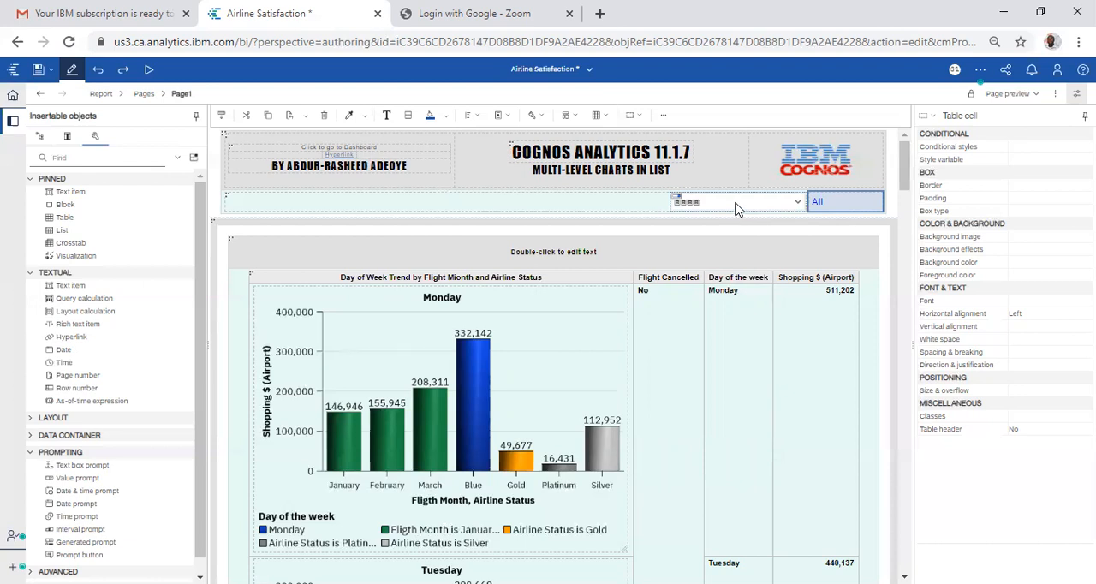
Step: Run the Airline Satisfaction report as HTML
click(149, 70)
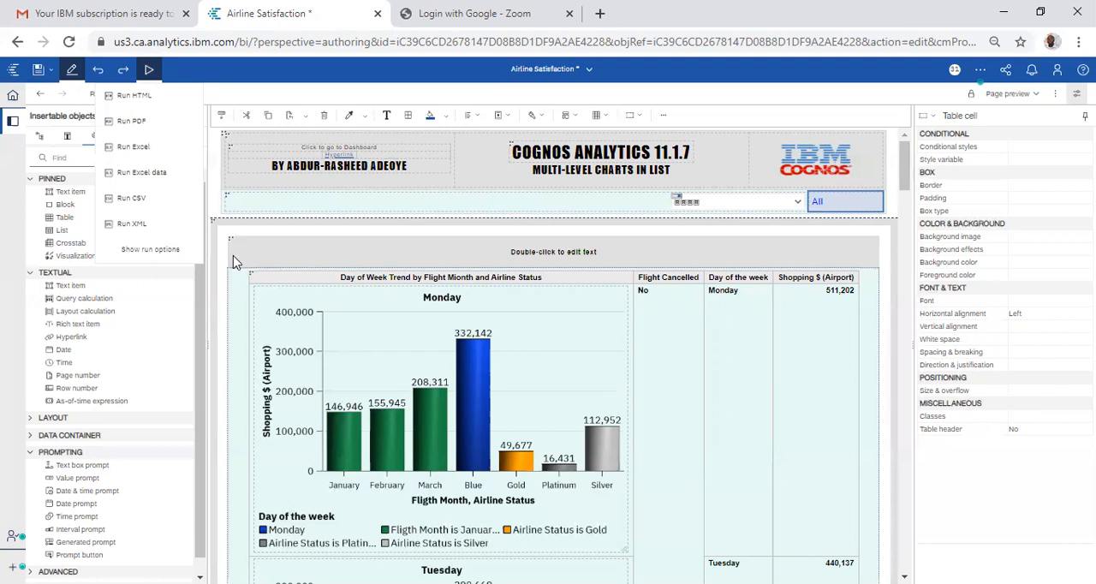
click(237, 287)
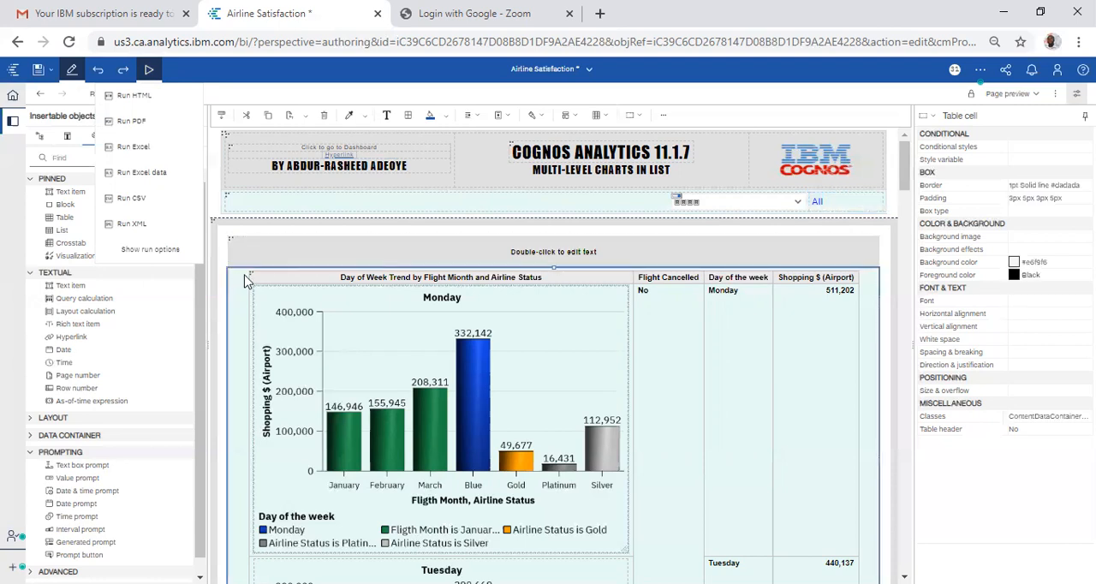
click(665, 116)
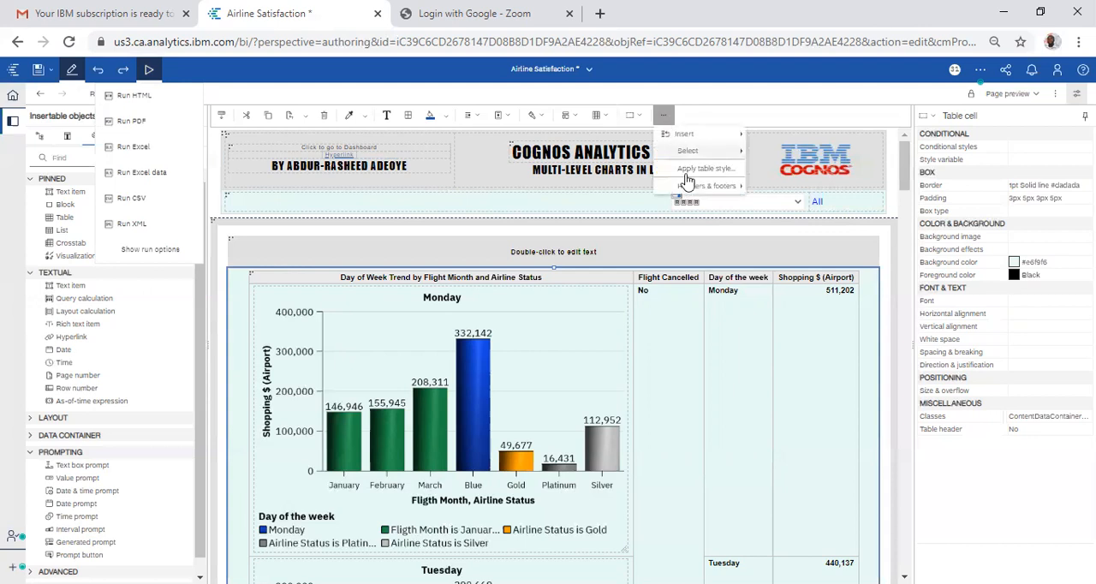
click(282, 252)
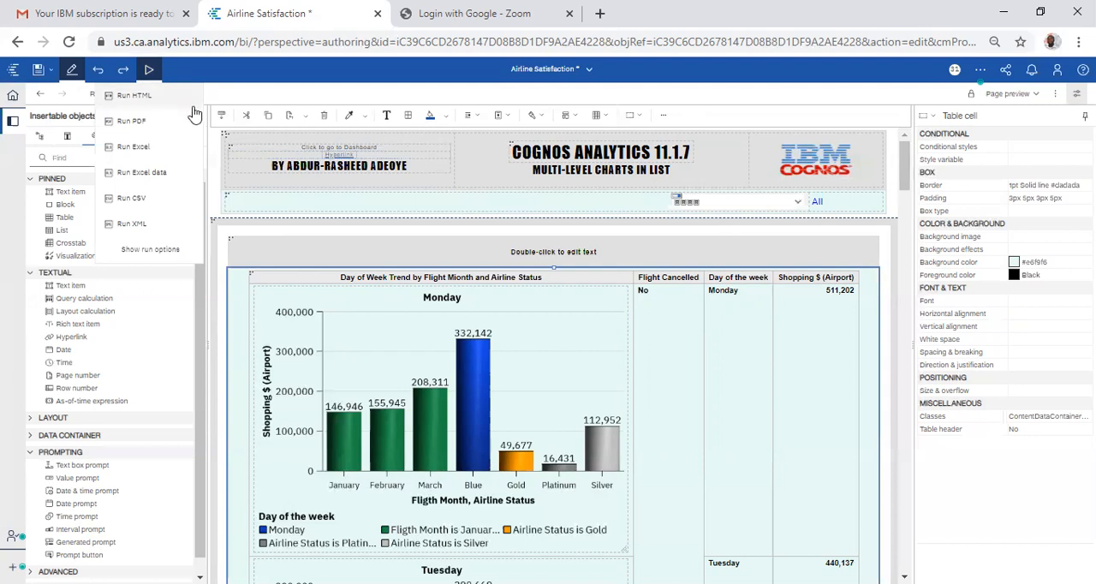
click(141, 99)
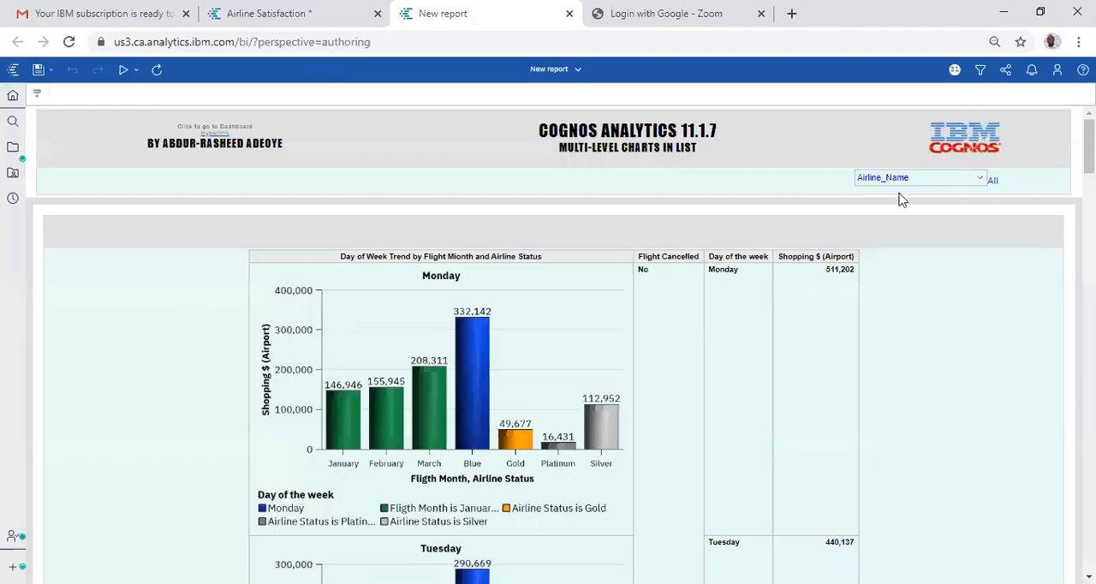
Step: Filter the report output to Paul Smith Airlines Inc. with the Airline_Name prompt and check the list and chart
click(906, 182)
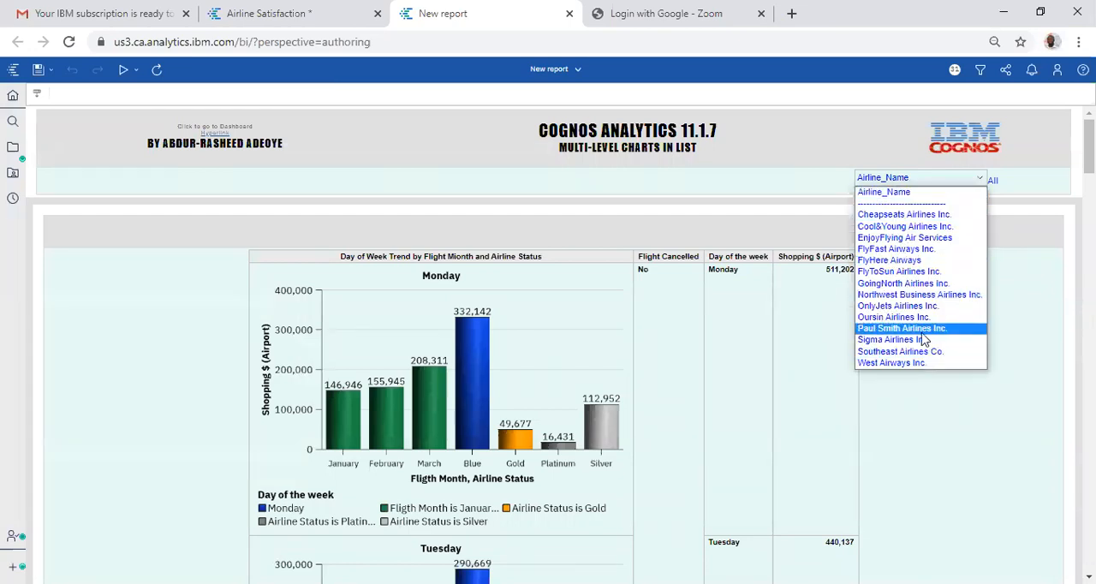
click(920, 330)
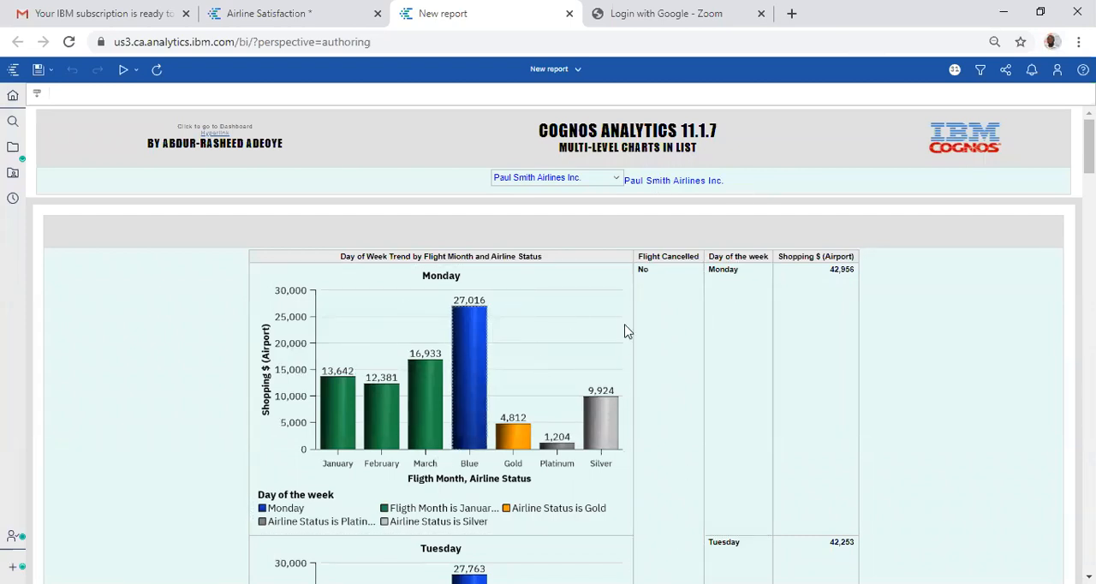
click(793, 281)
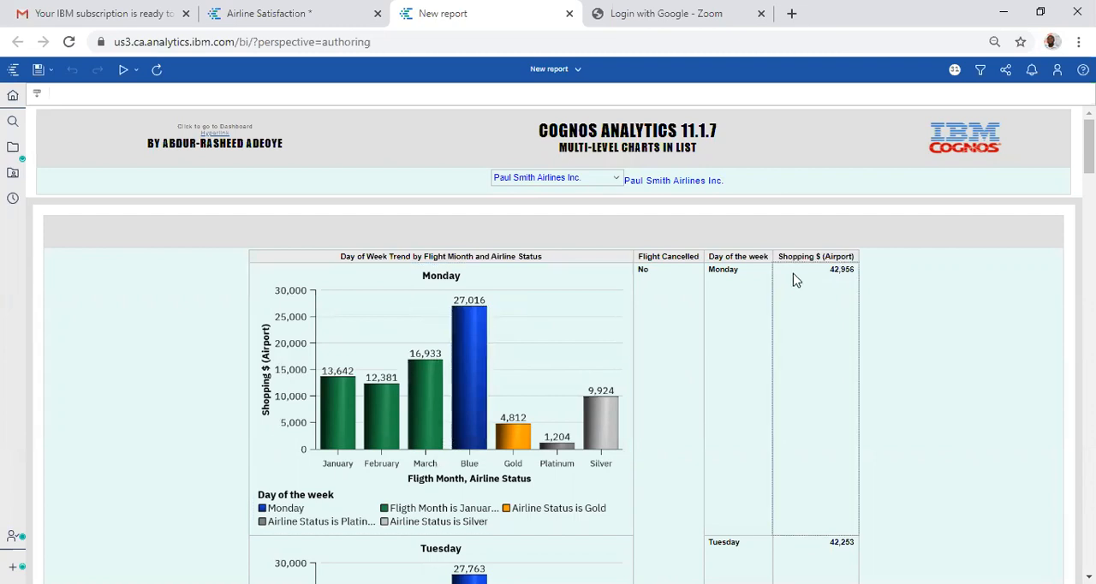
click(392, 293)
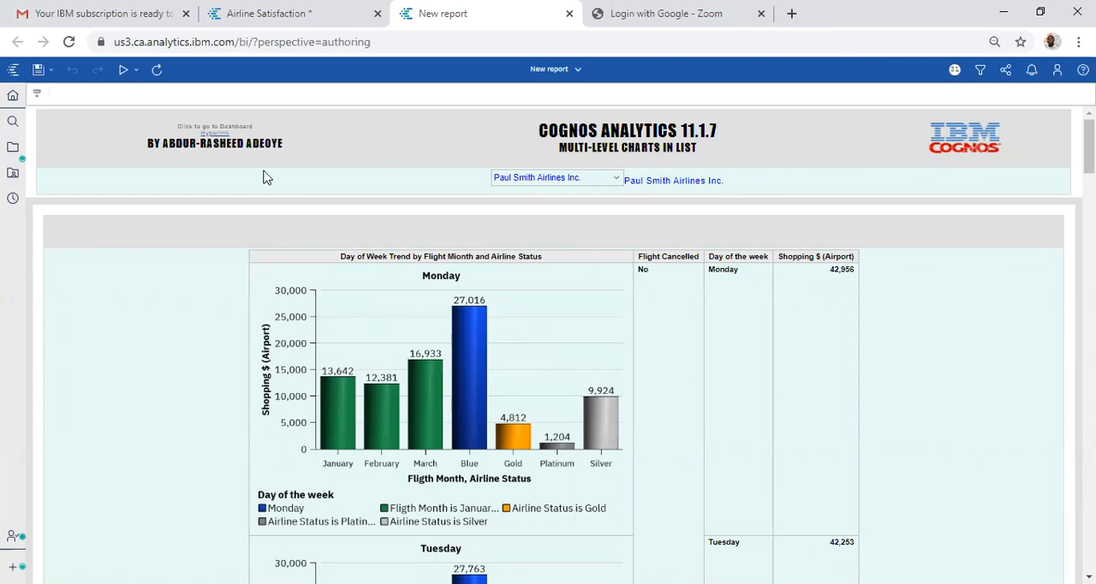
Step: Follow the dashboard hyperlink in the report header and examine the Flight Distance figure on the Airline Satisfaction dashboard
click(216, 135)
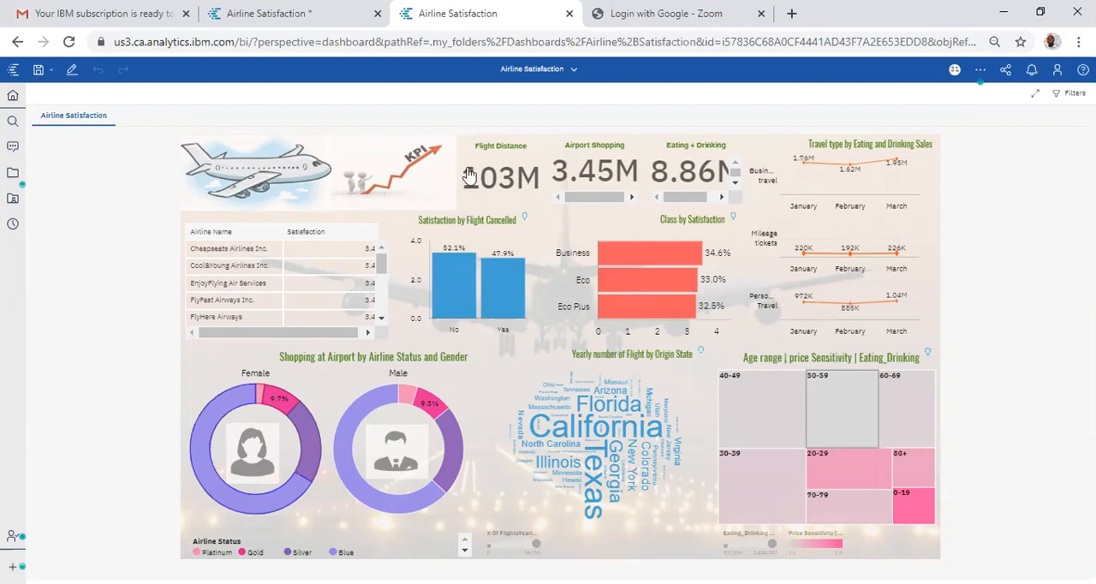
mouse_move(479, 174)
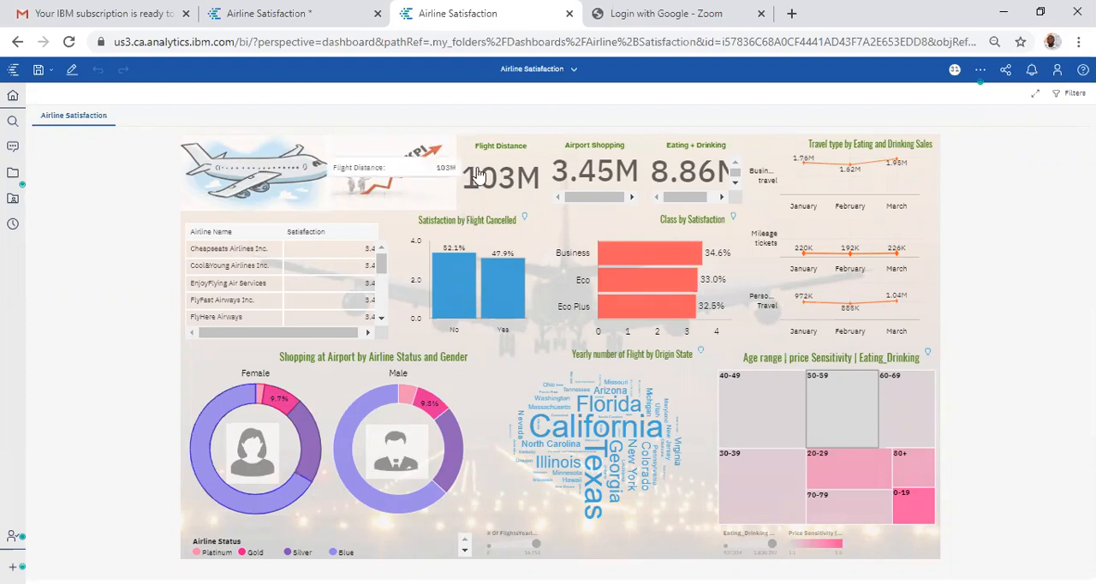